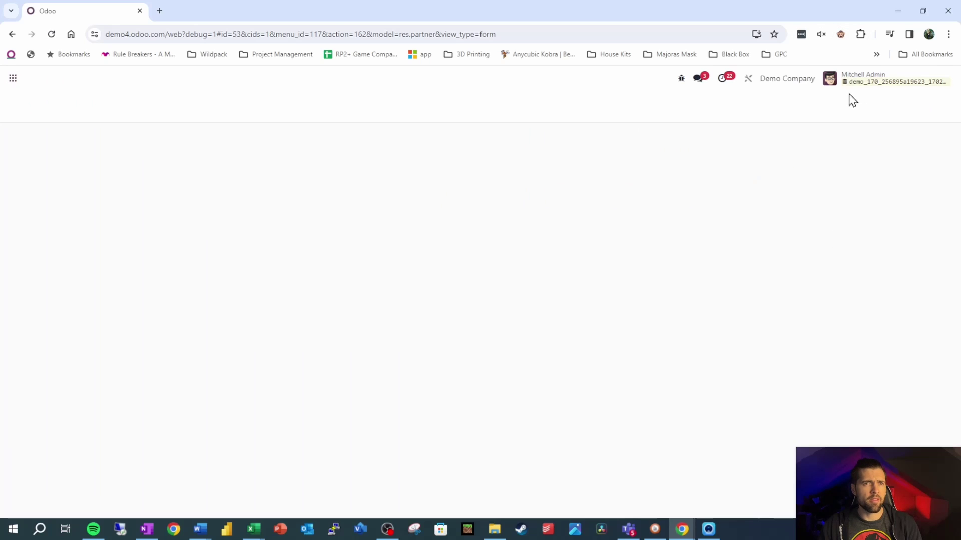
In Studio, add a text field labelled 'Address As' beside Tags on the contact form
click(748, 83)
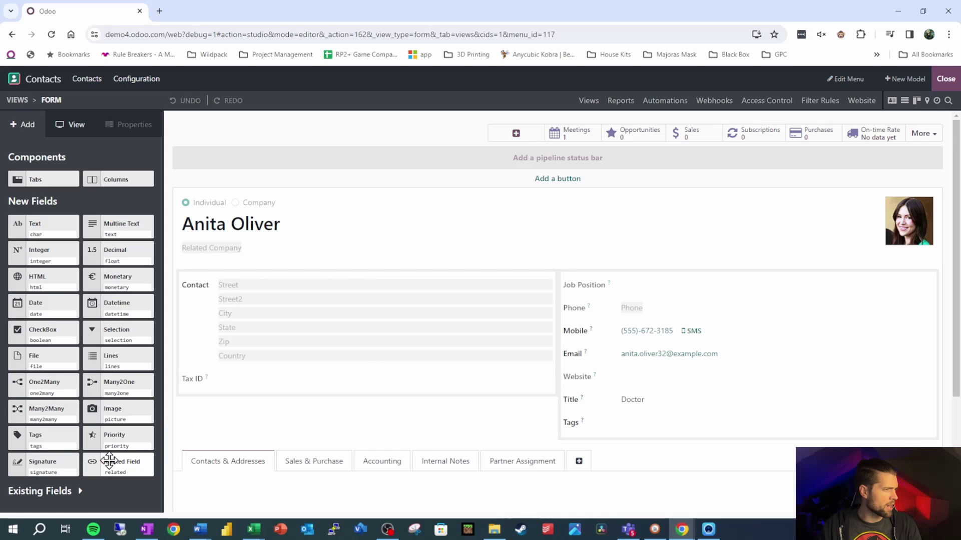
drag(55, 228, 632, 434)
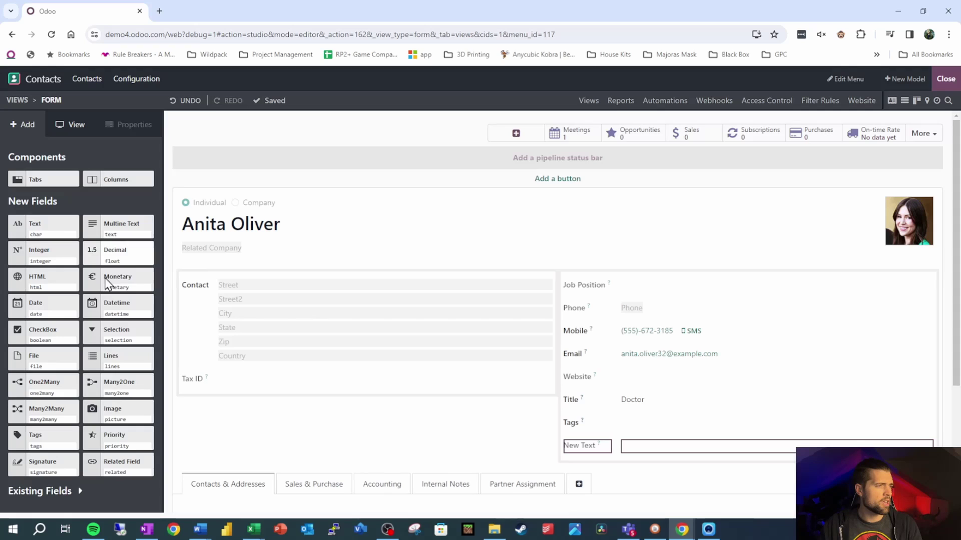
triple_click(103, 221)
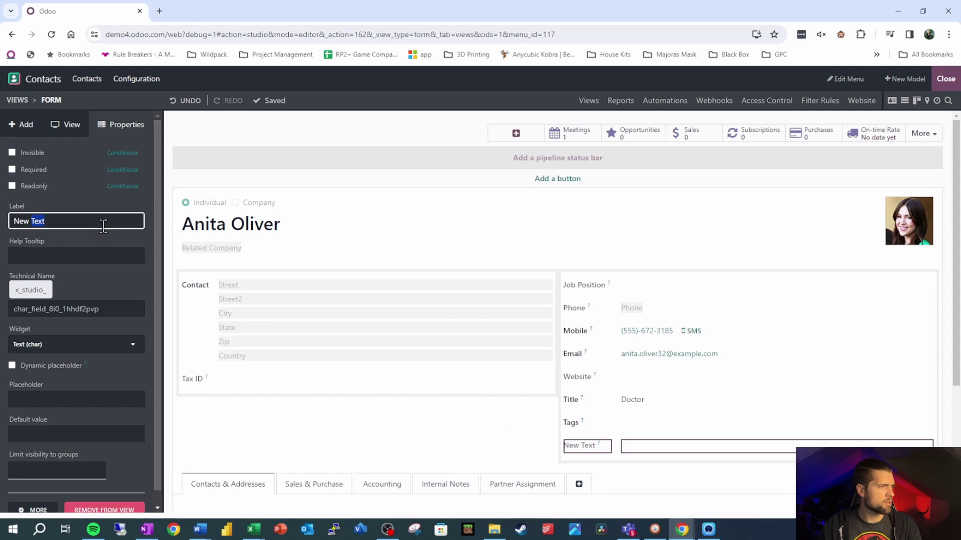
text(Addres)
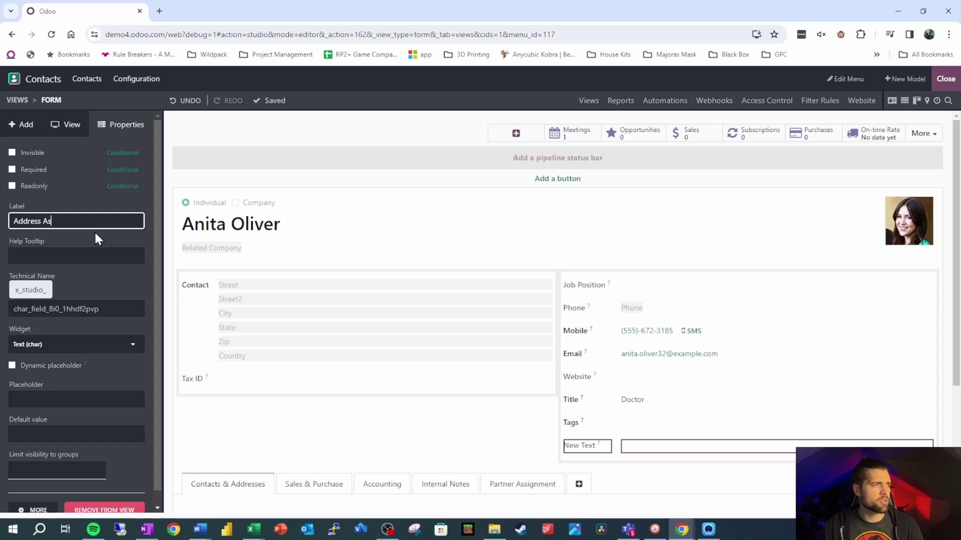
text(s As)
key(Return)
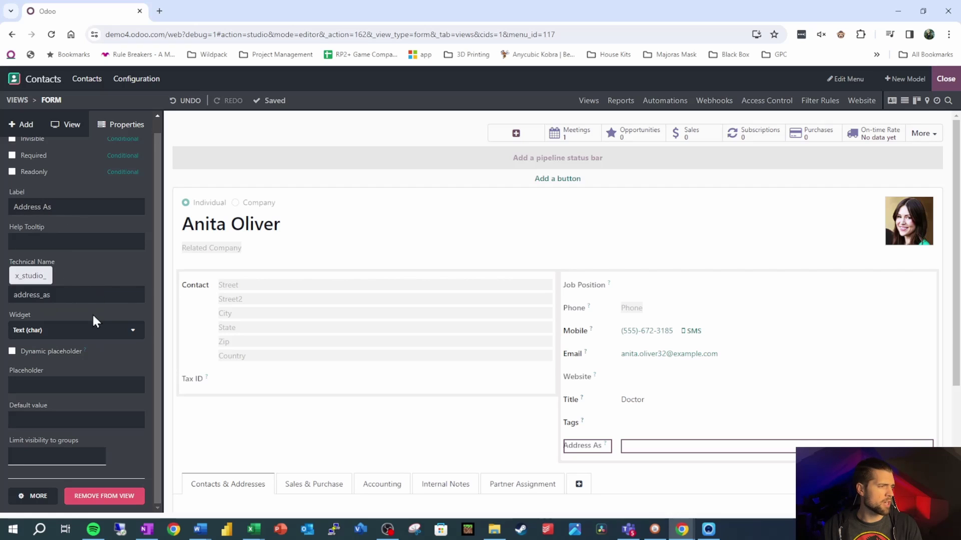
In the Address As technical settings, tick Readonly and untick Stored
click(37, 497)
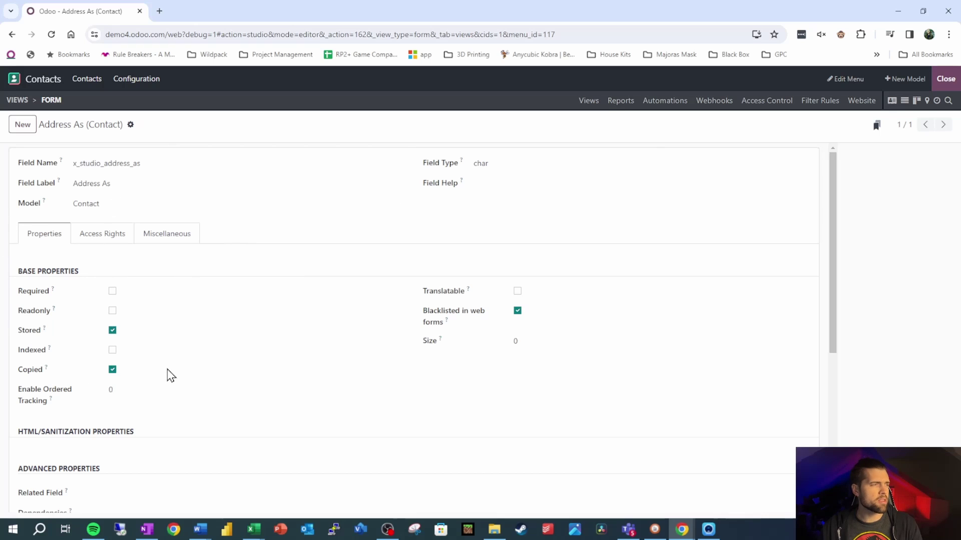
click(113, 312)
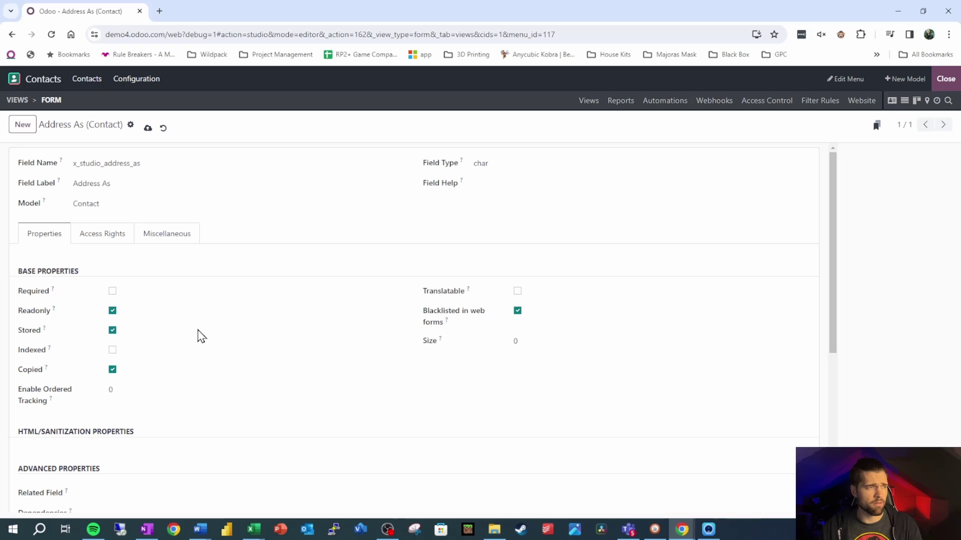
click(112, 331)
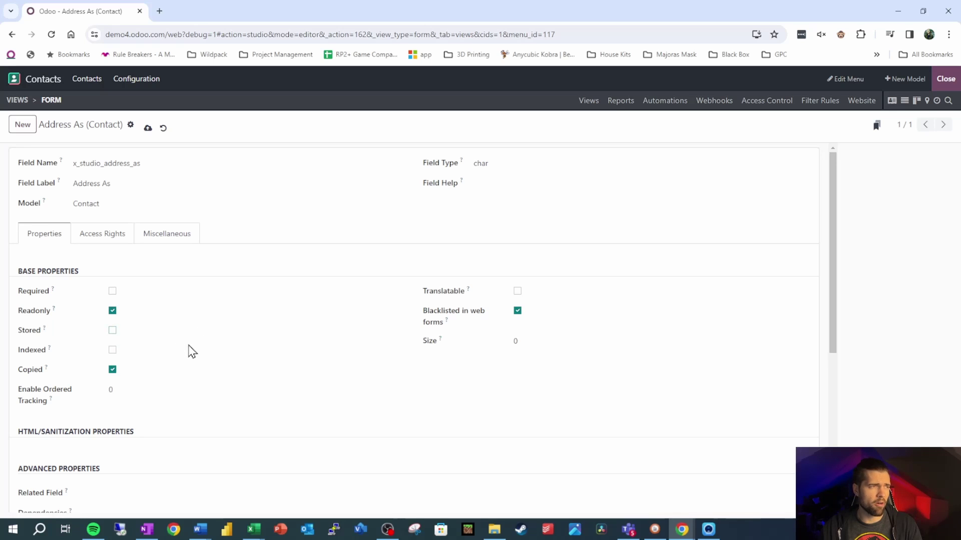
right_click(128, 16)
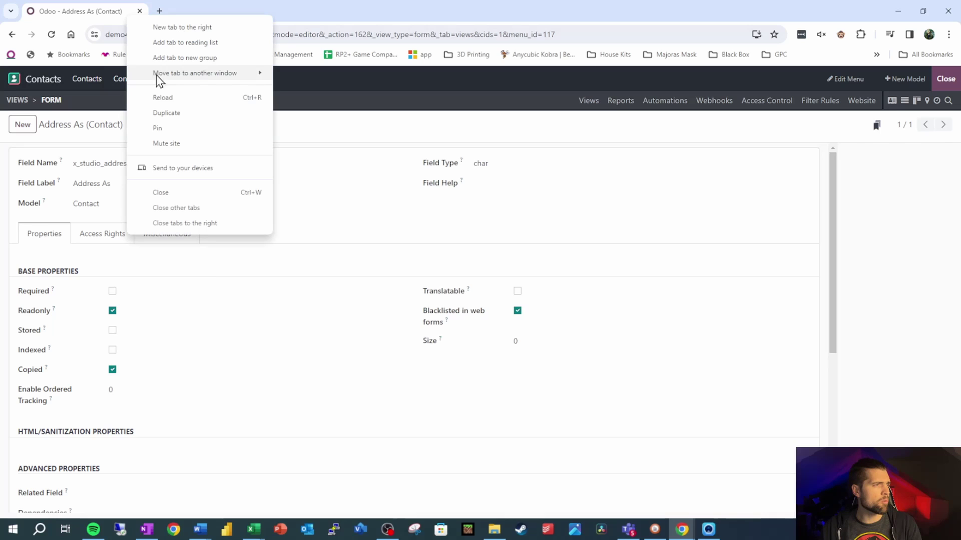
Duplicate the browser tab and open the Contacts list in Studio
click(167, 113)
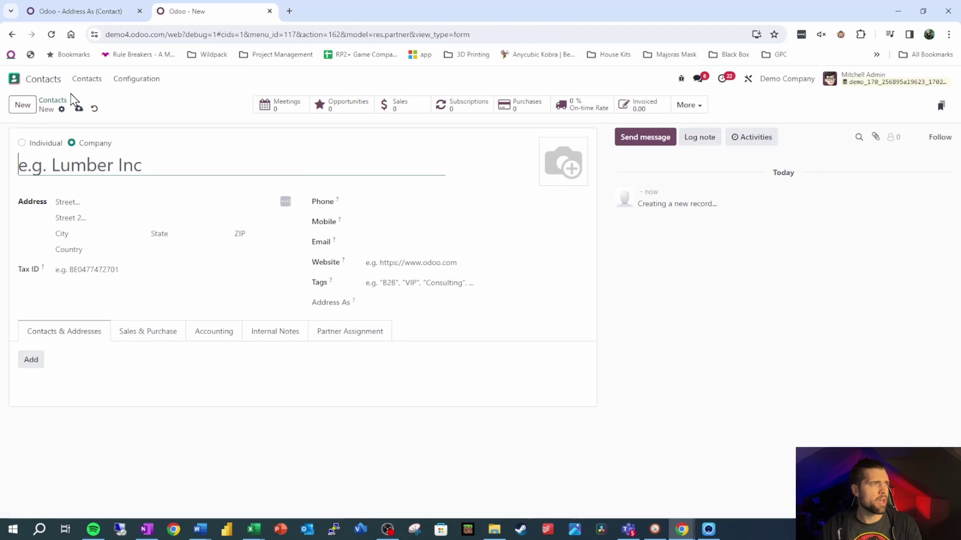
click(50, 83)
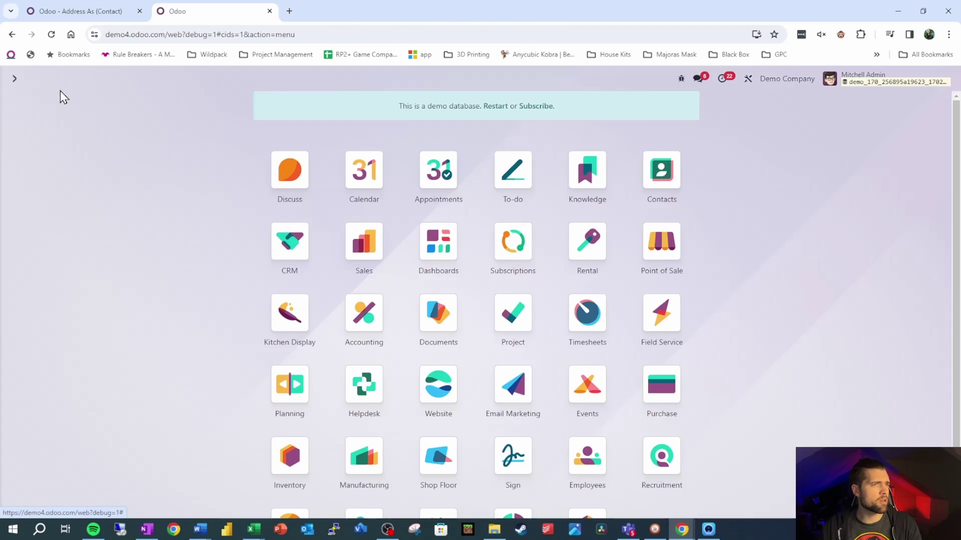
click(662, 193)
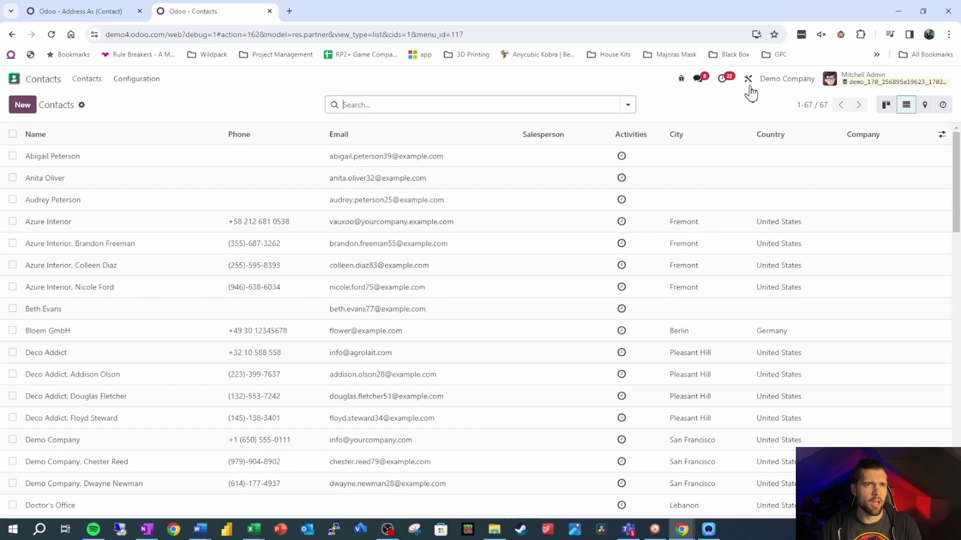
click(747, 80)
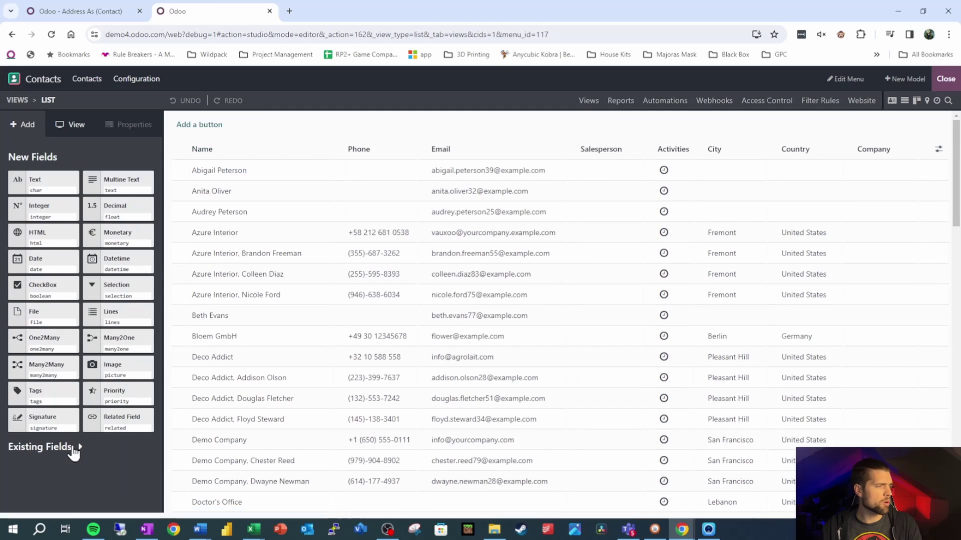
Search existing fields for 'address' and add Address As as a Contacts list column
click(74, 452)
click(81, 486)
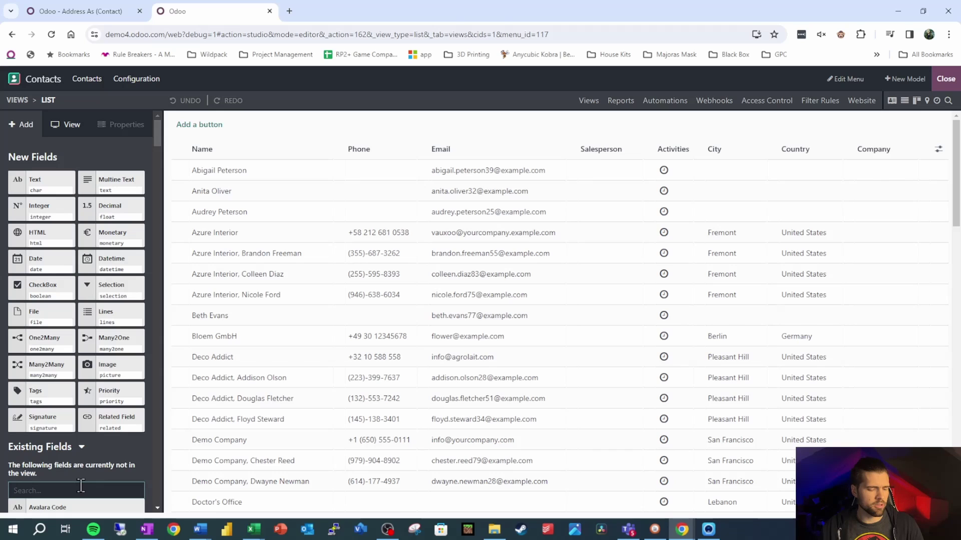
scroll(80, 485, down, 3)
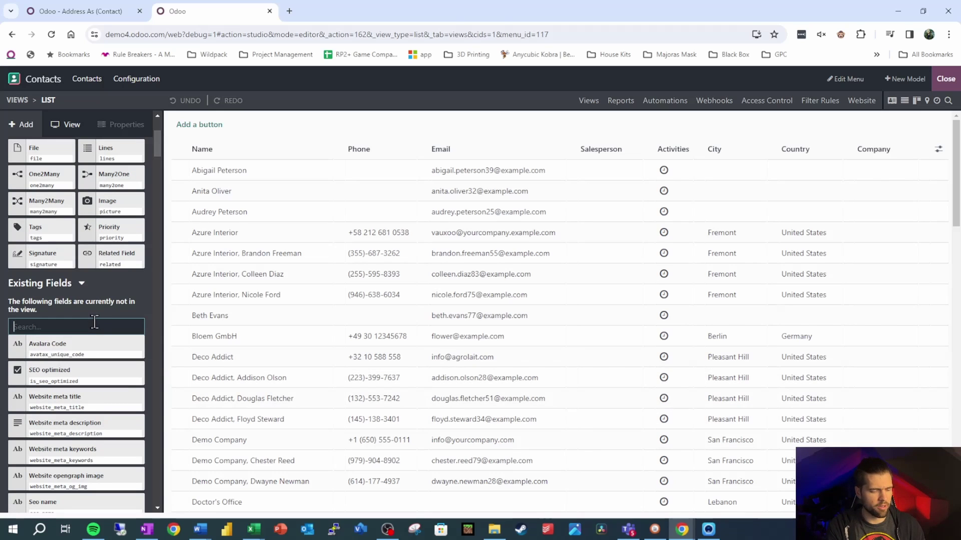
text(address)
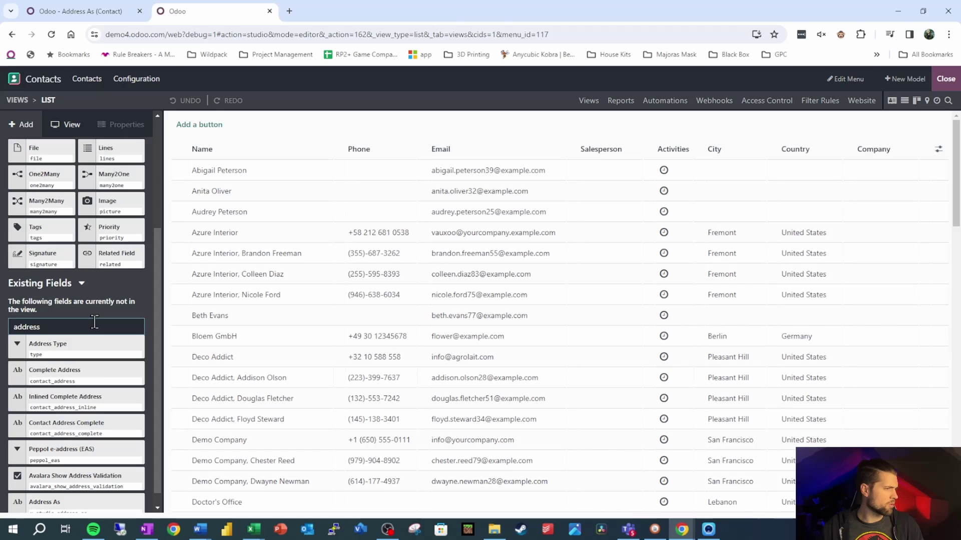
drag(70, 493, 336, 165)
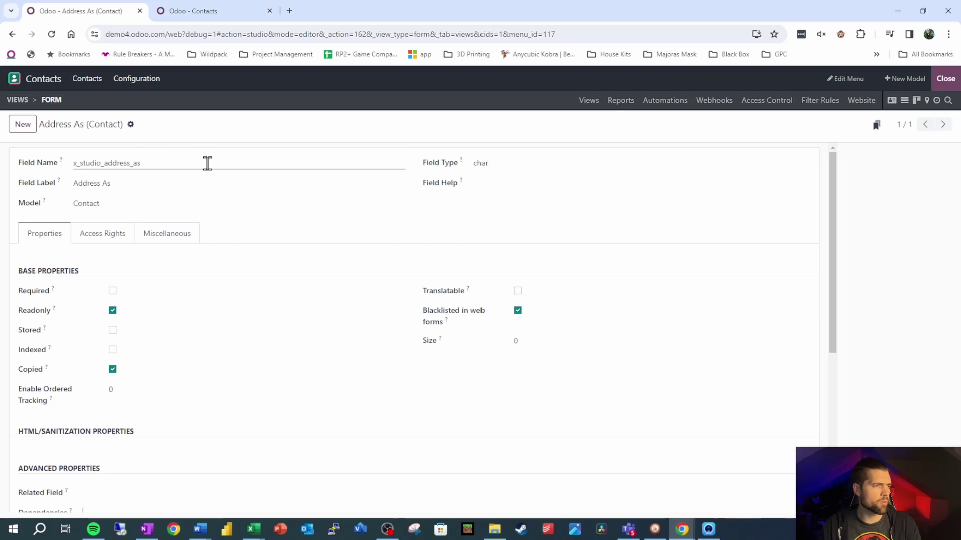
Scroll to Advanced Properties and click into the Dependencies box of Address As
scroll(214, 171, down, 3)
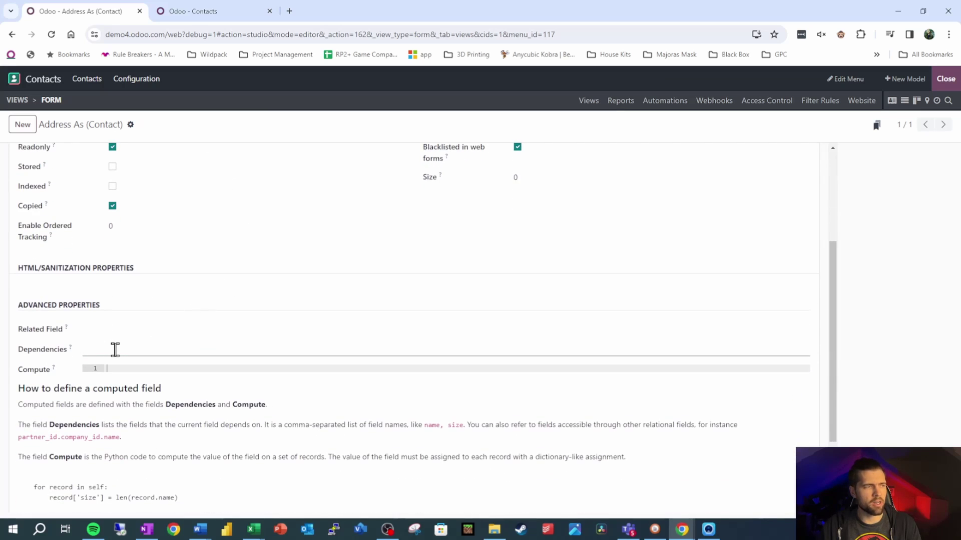
click(115, 349)
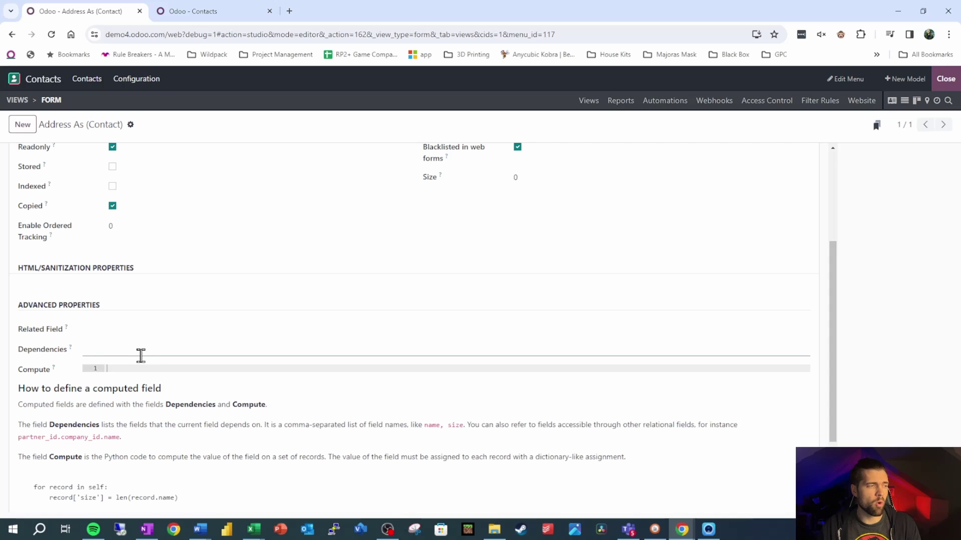
scroll(143, 356, up, 3)
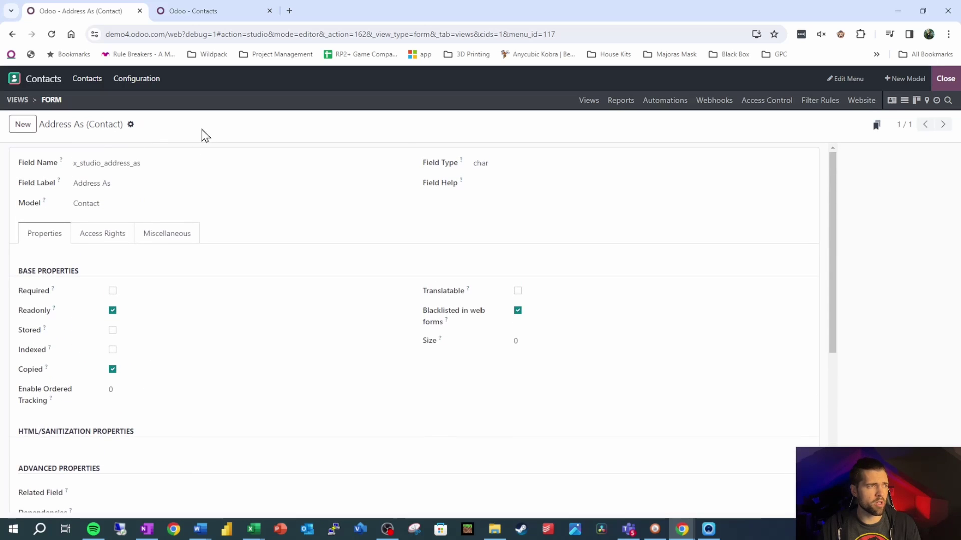
scroll(115, 163, down, 5)
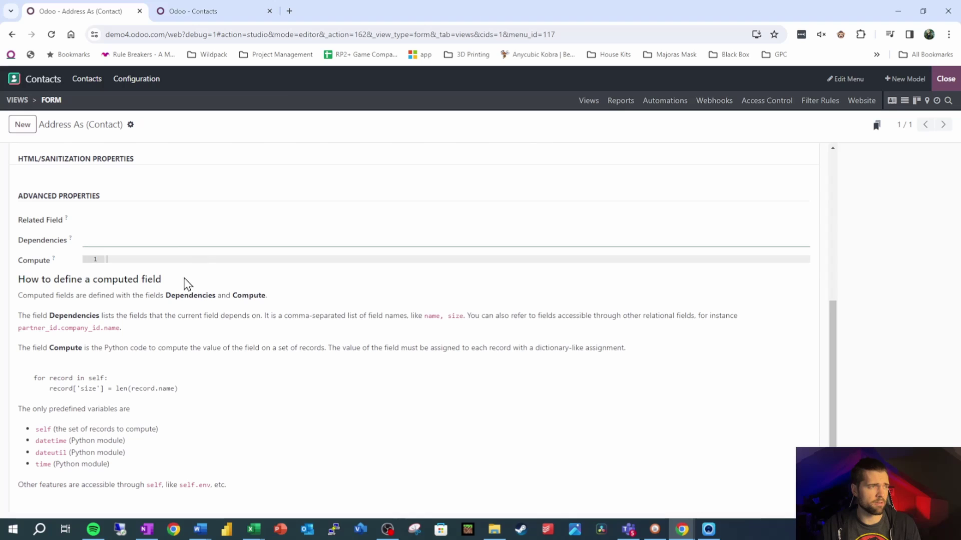
In the Contacts tab, open the first contact, whose Address As is still empty
click(232, 17)
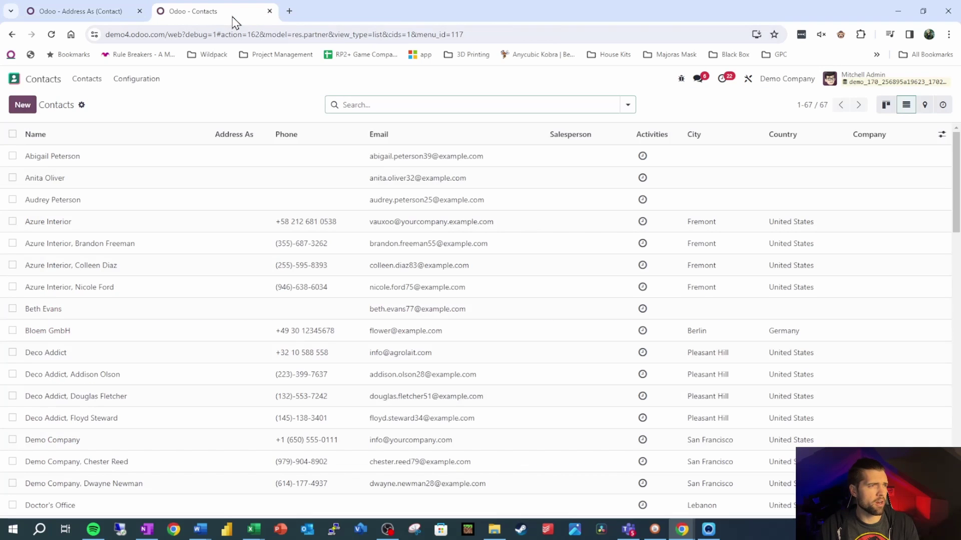
click(131, 165)
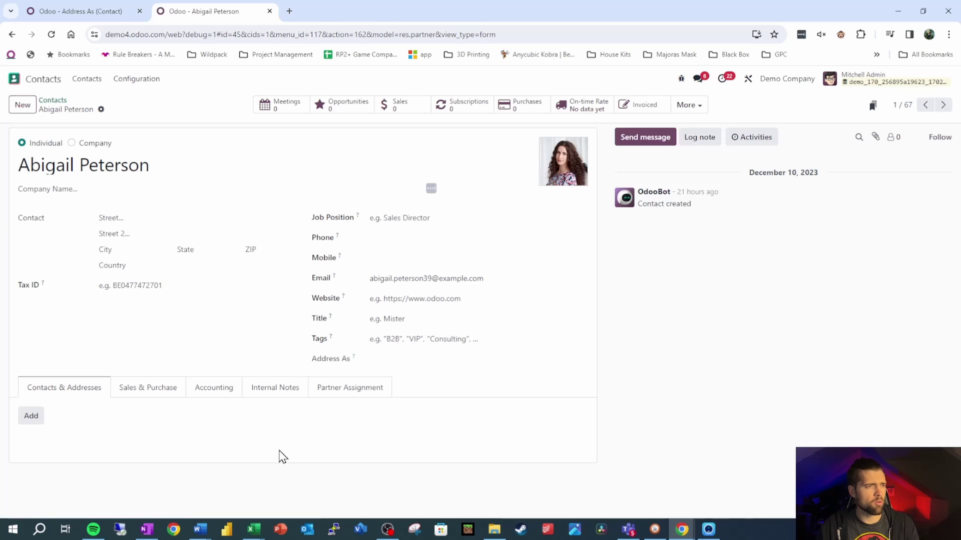
mouse_move(333, 320)
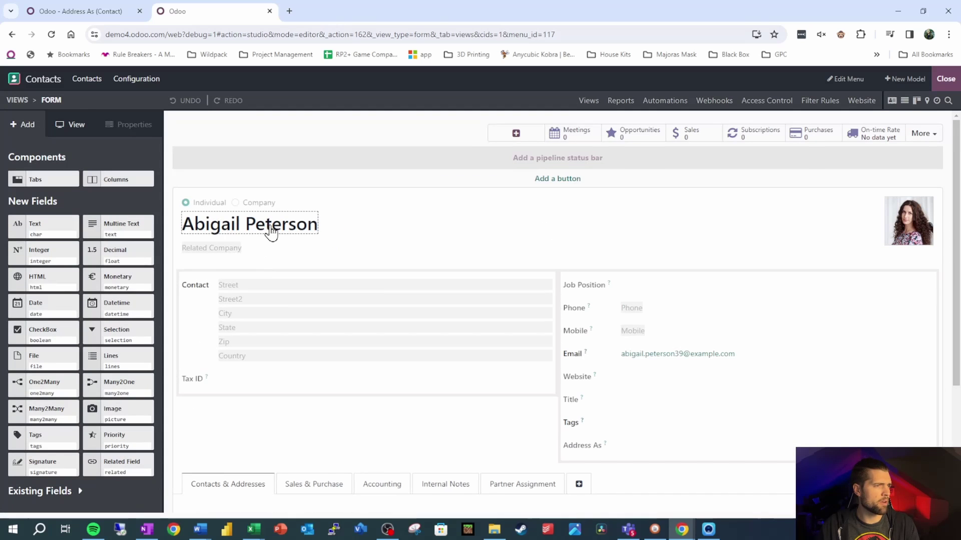
Set the Address As dependencies to 'name,title' after checking the Title field's technical name
click(268, 229)
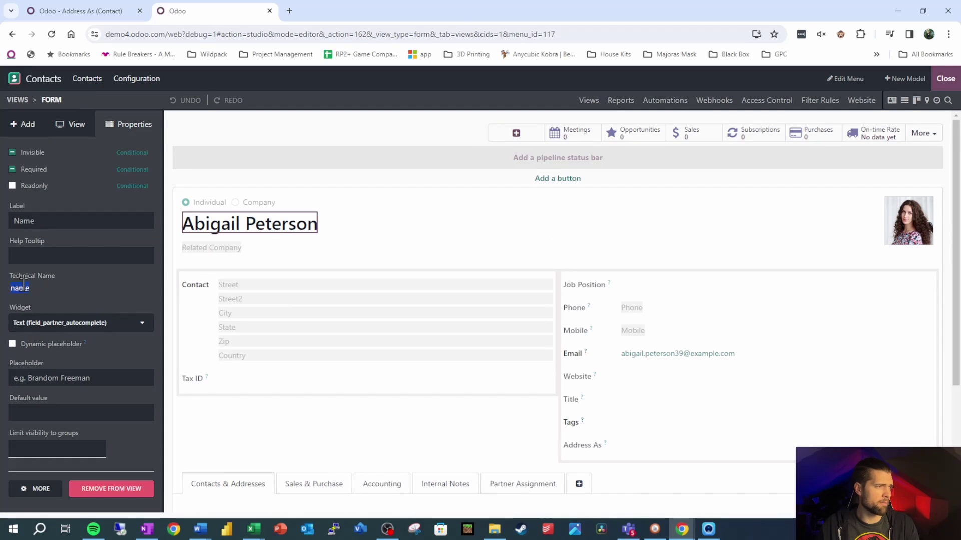
click(106, 11)
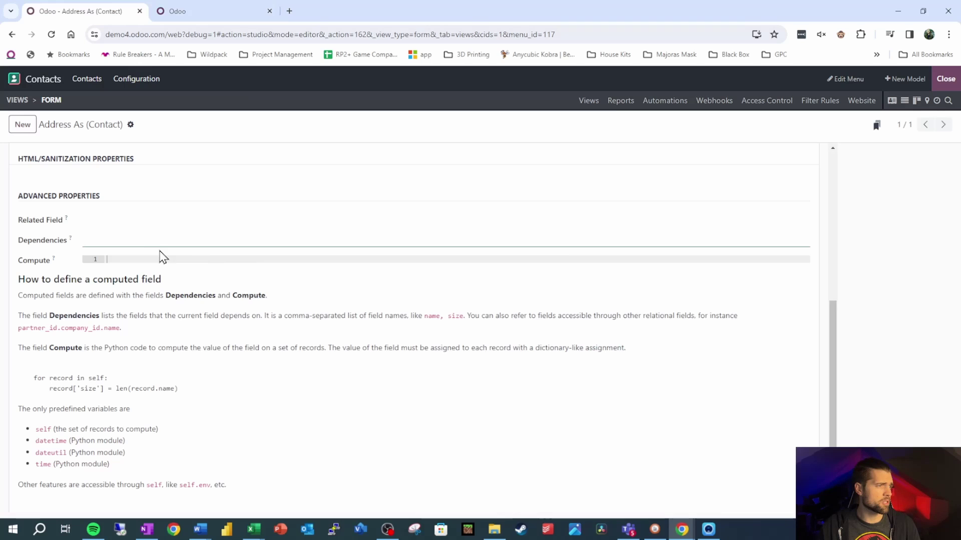
text(name,)
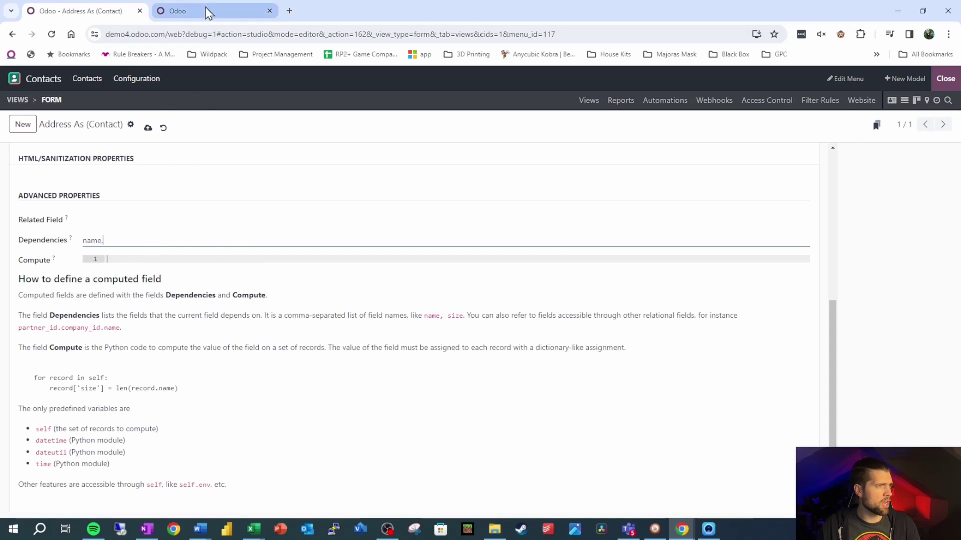
click(205, 11)
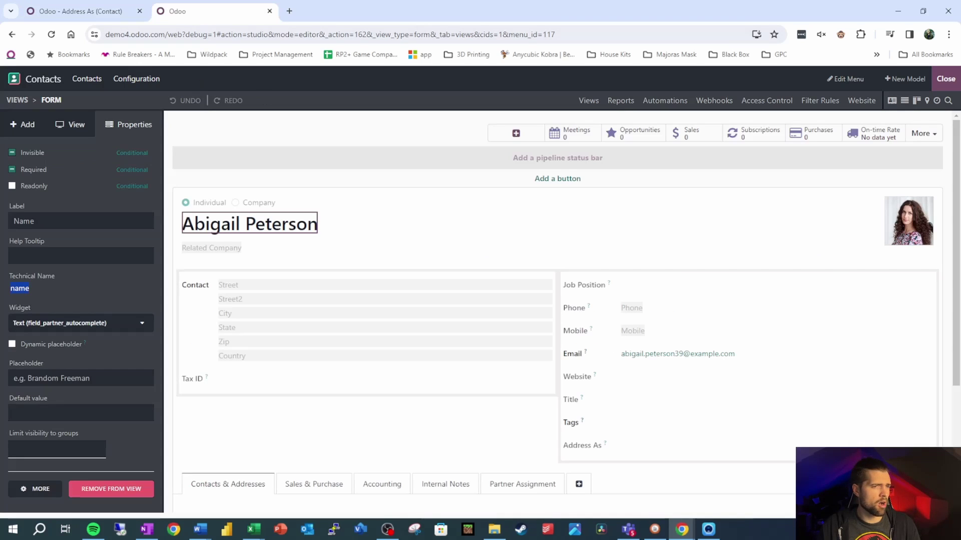
click(603, 403)
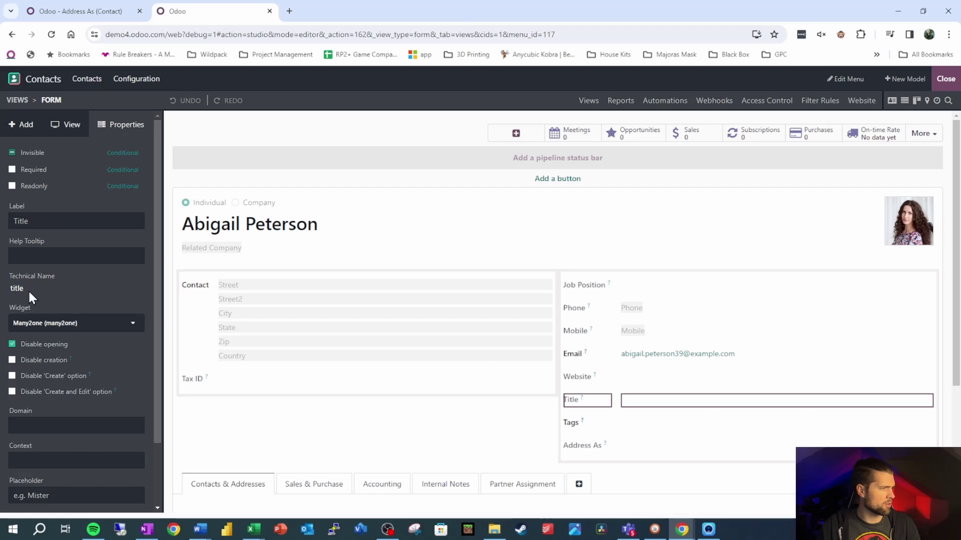
click(79, 14)
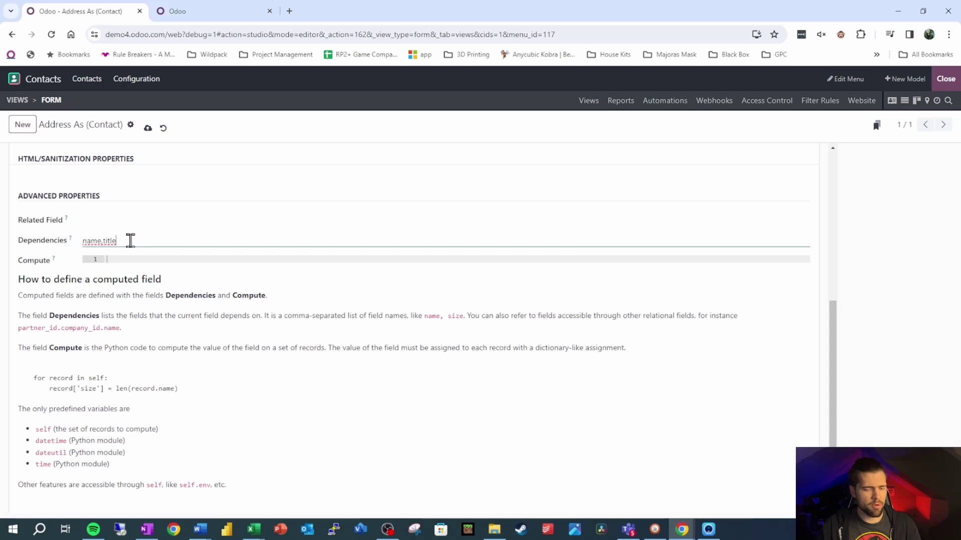
click(191, 256)
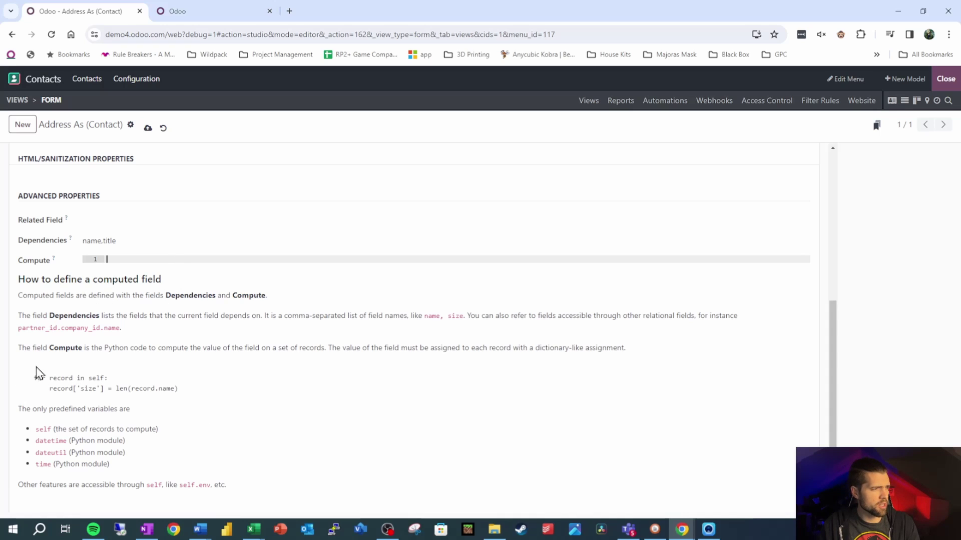
drag(23, 379, 194, 393)
key(ctrl+c)
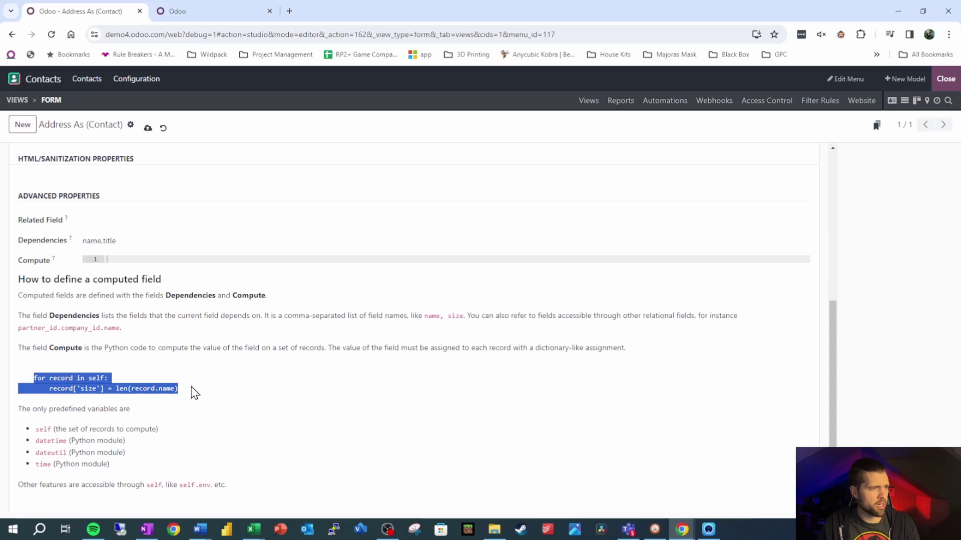
click(154, 263)
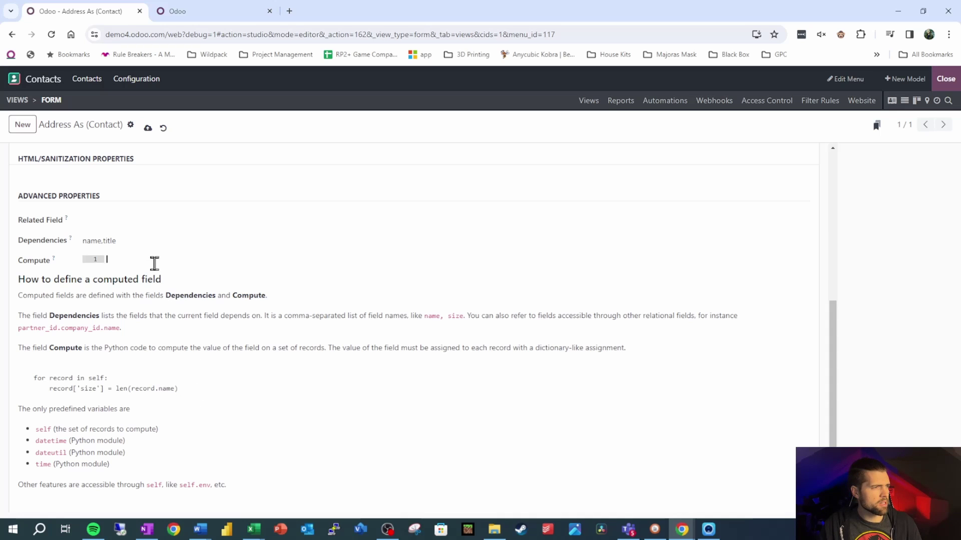
Paste the two-line example 'for record in self' loop into Compute and fix line 2's indentation
key(ctrl+v)
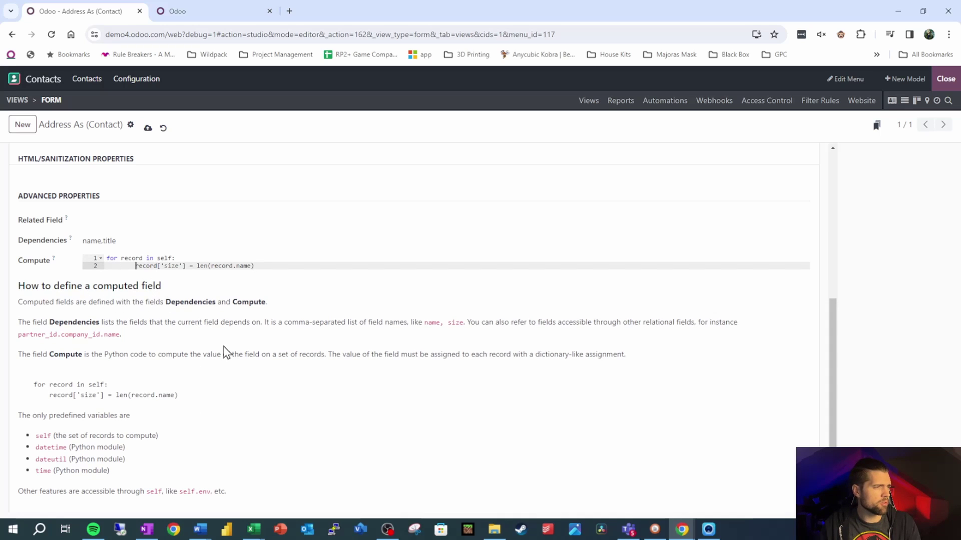
key(BackSpace)
key(BackSpace)
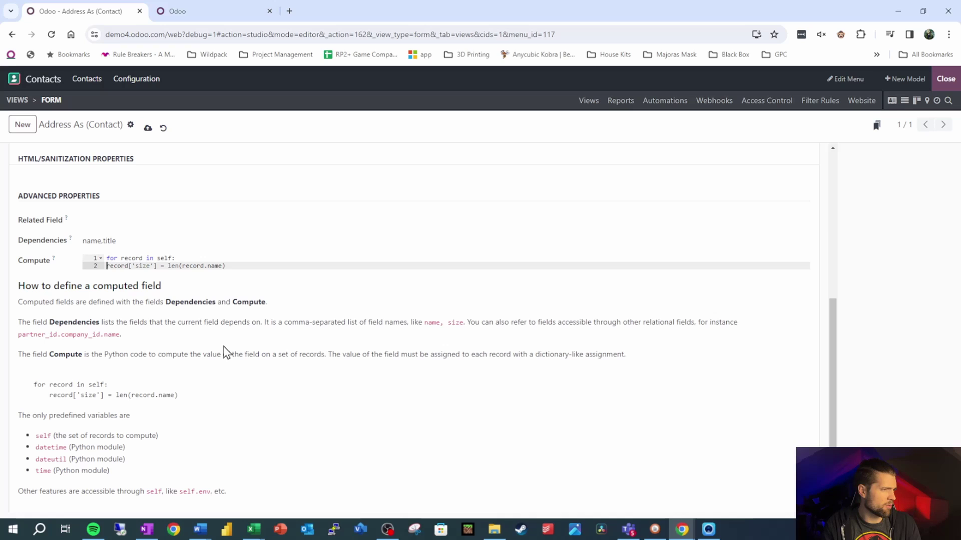
key(Tab)
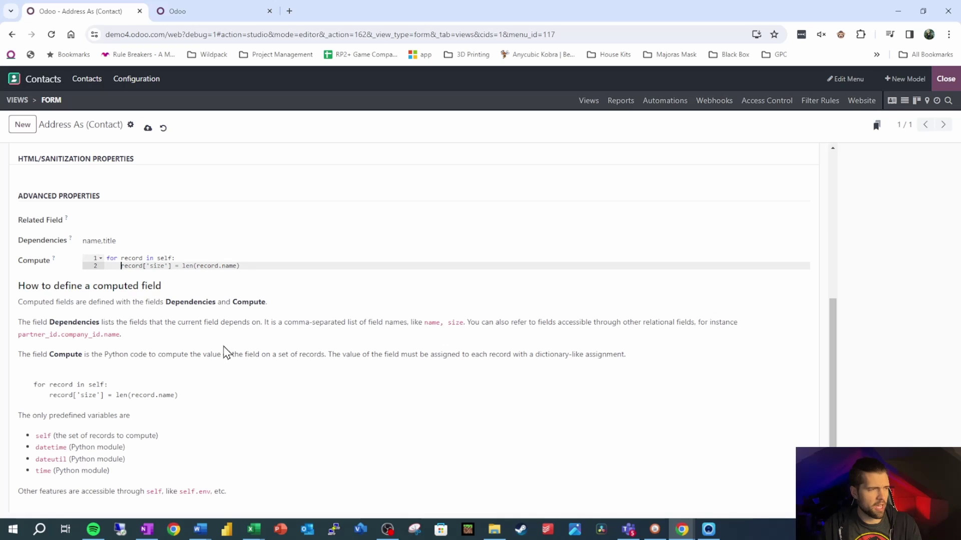
click(213, 258)
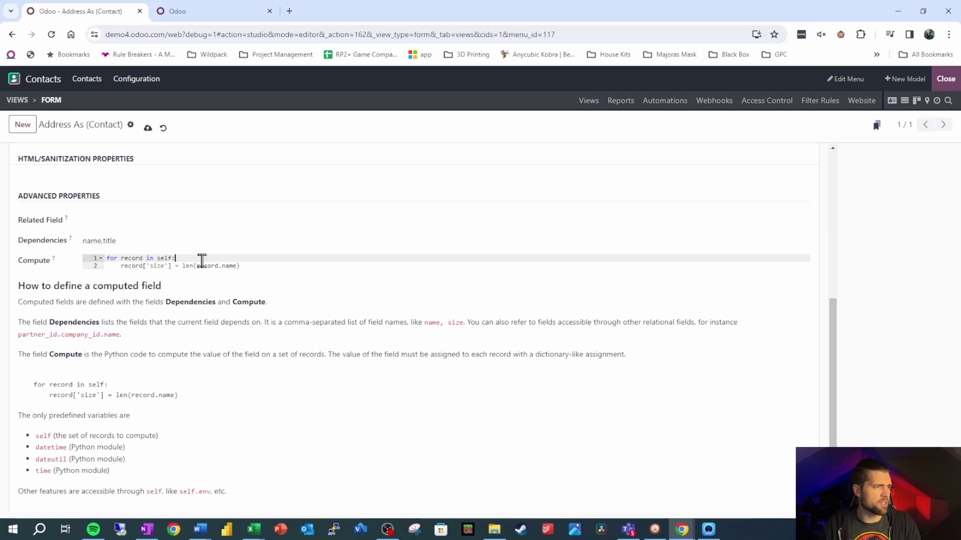
Add 'if record.title:' with an indented addressas = record.title + ' ' + record.name
key(Return)
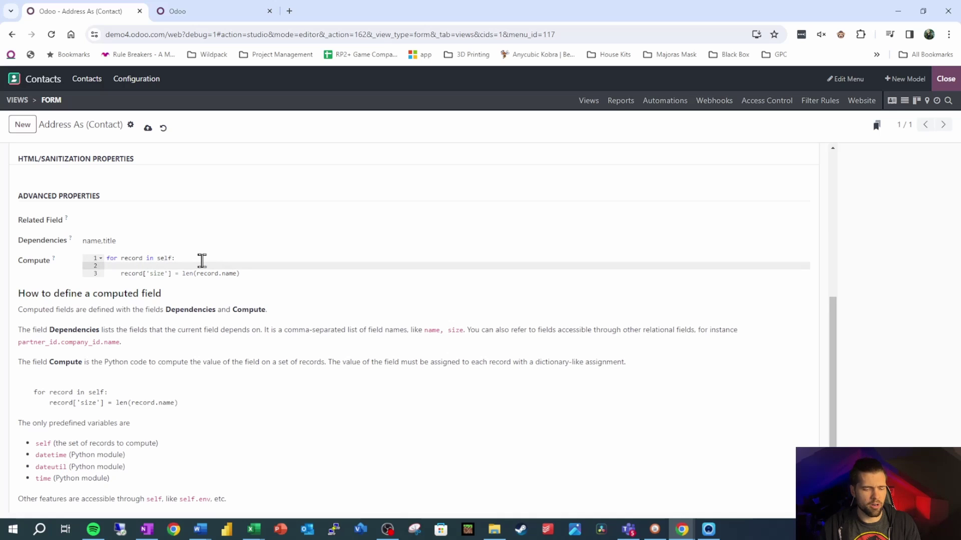
scroll(210, 263, up, 3)
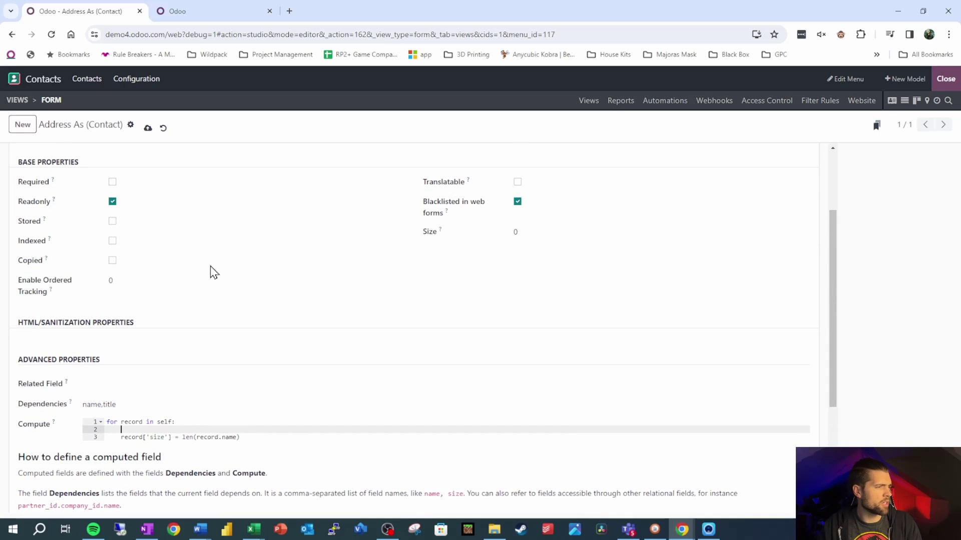
scroll(229, 414, down, 1)
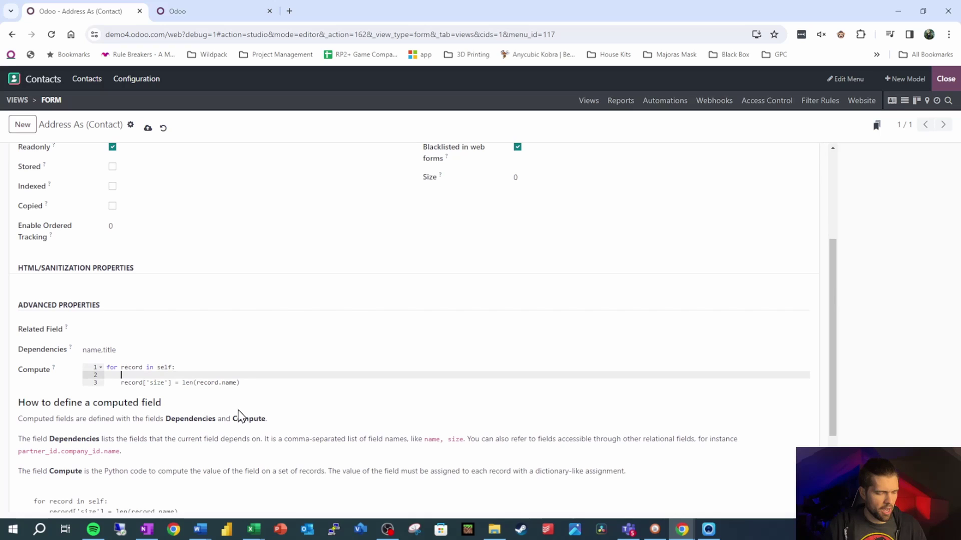
text(record.title + ' '+record.name)
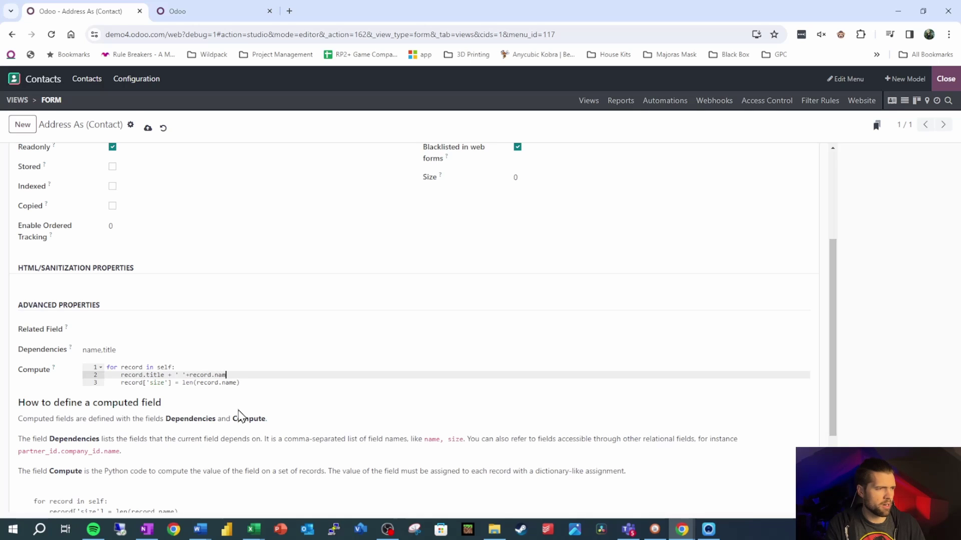
click(121, 375)
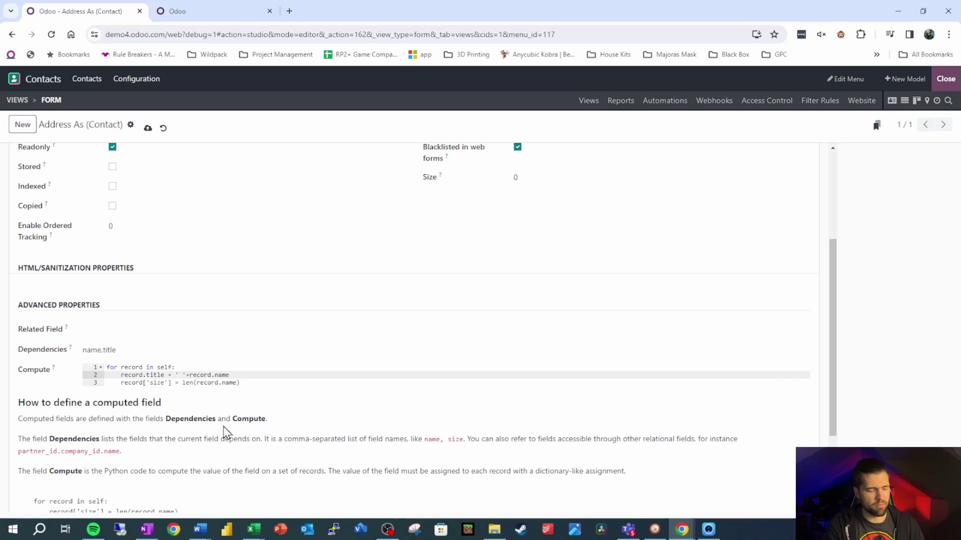
text(addressas=)
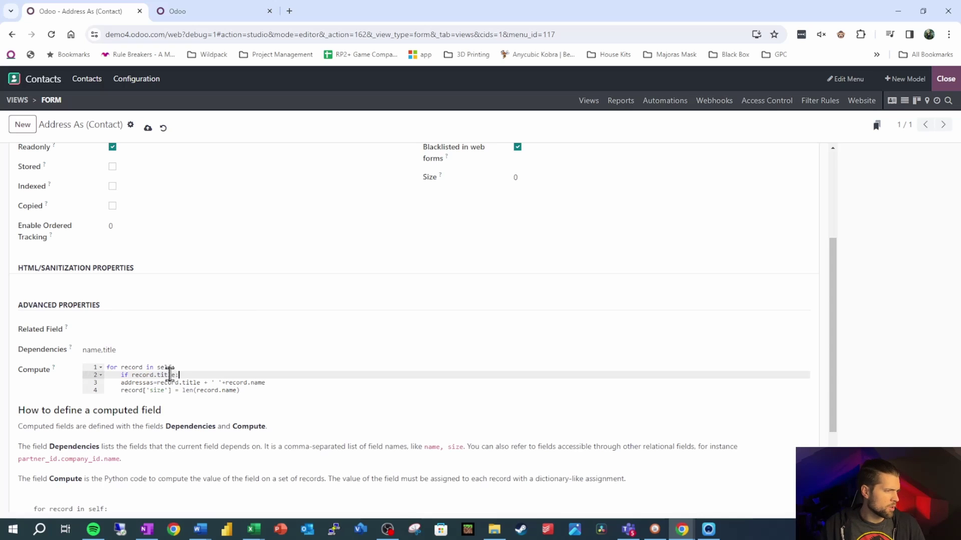
click(118, 384)
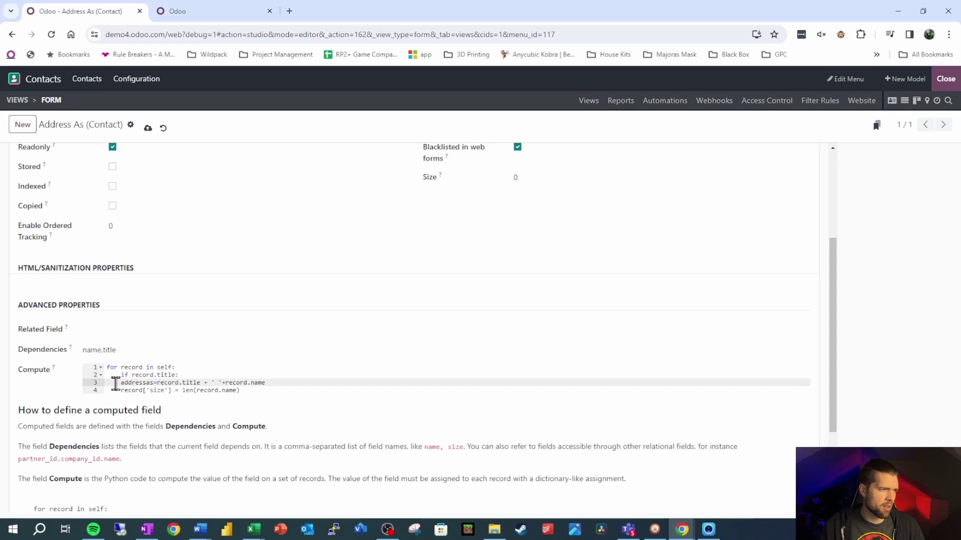
key(Tab)
click(292, 382)
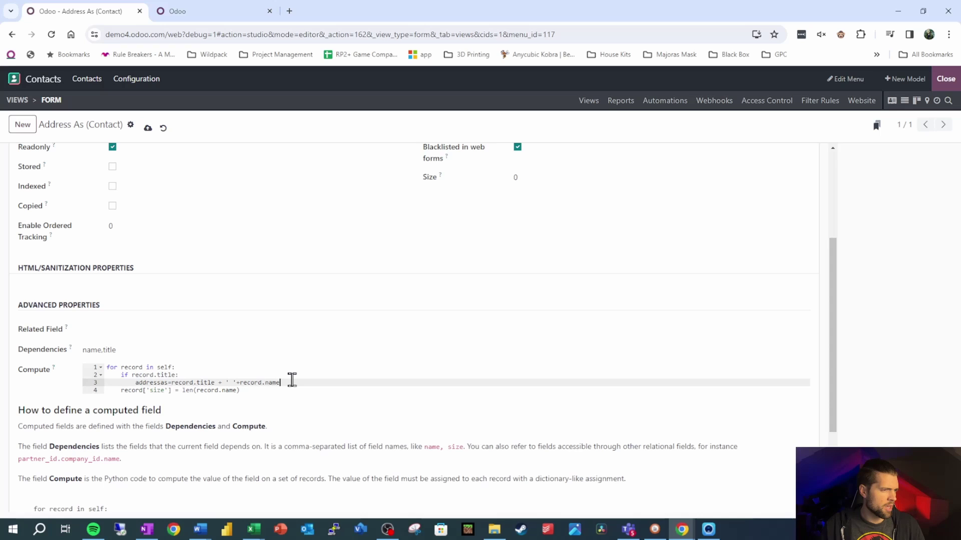
Add an else branch setting addressas = record.name
key(Return)
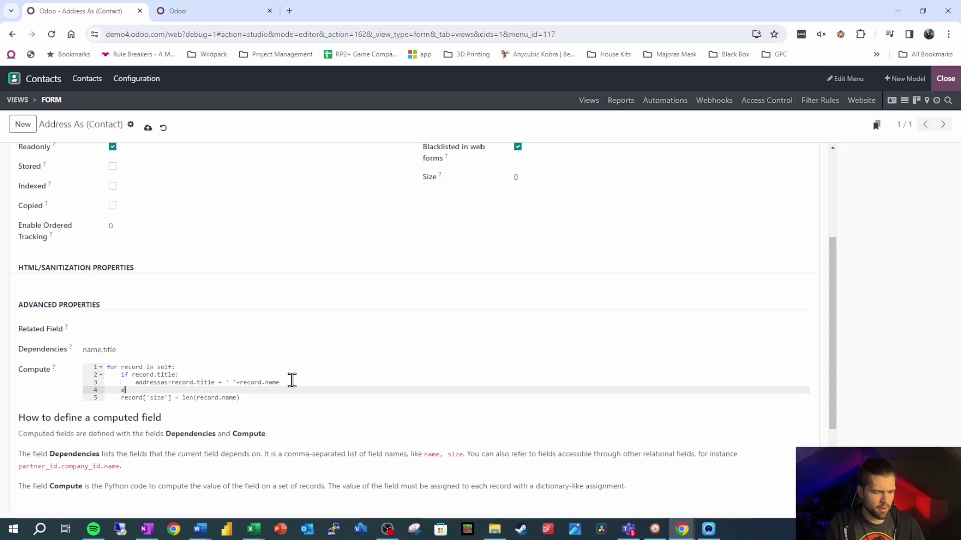
key(Return)
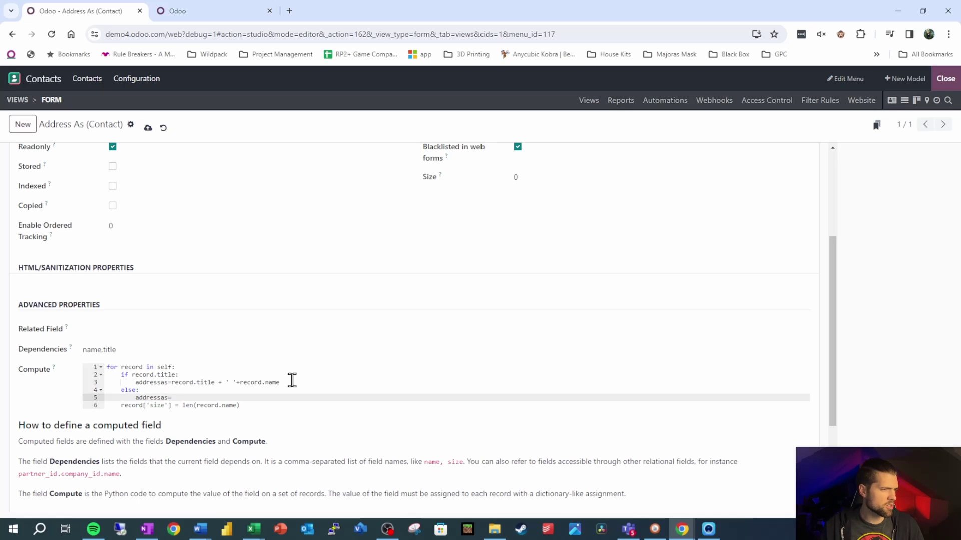
drag(292, 381, 241, 382)
key(ctrl+c)
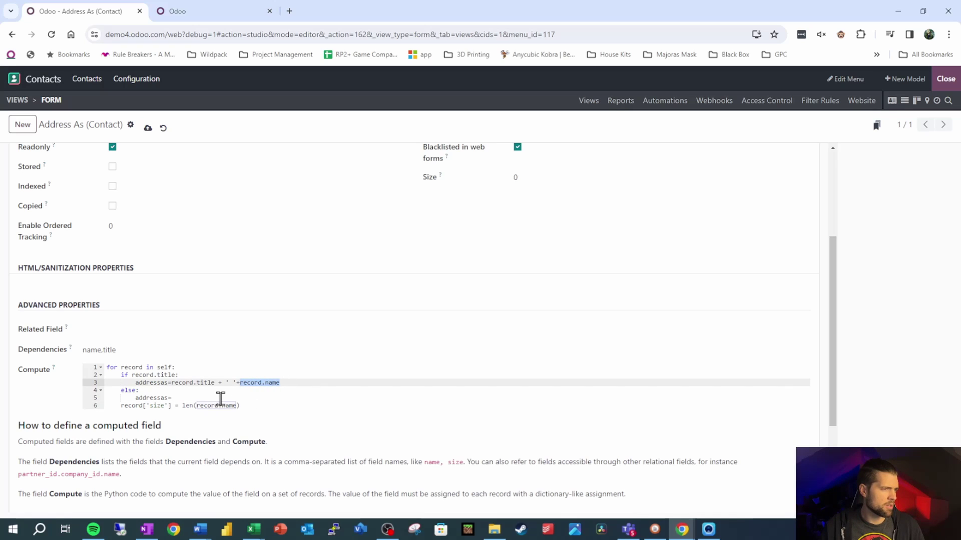
click(220, 398)
key(ctrl+v)
click(173, 374)
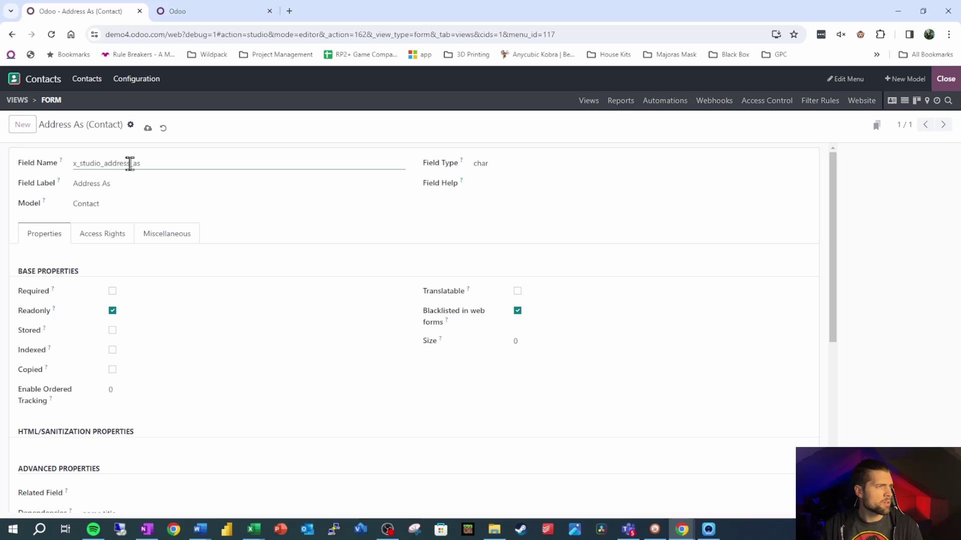
Change the last line to record['x_studio_address_as'] = addressas, replacing size and len(record.name)
double_click(130, 163)
key(ctrl+c)
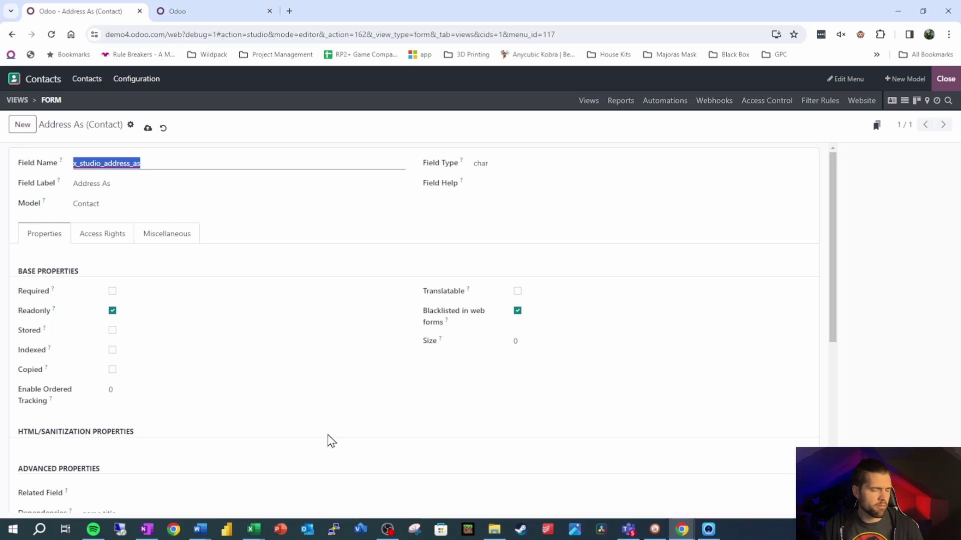
scroll(311, 374, down, 1)
scroll(311, 374, down, 5)
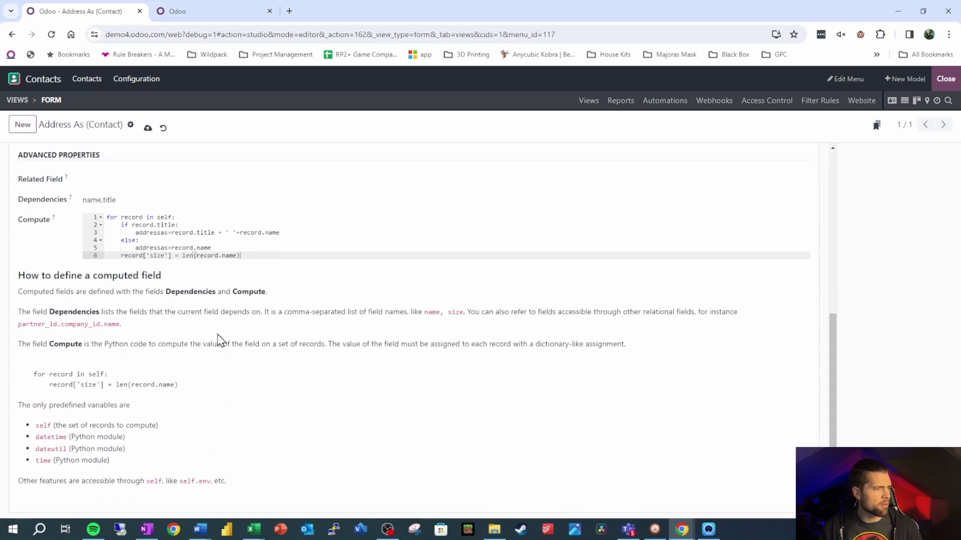
double_click(156, 256)
key(ctrl+v)
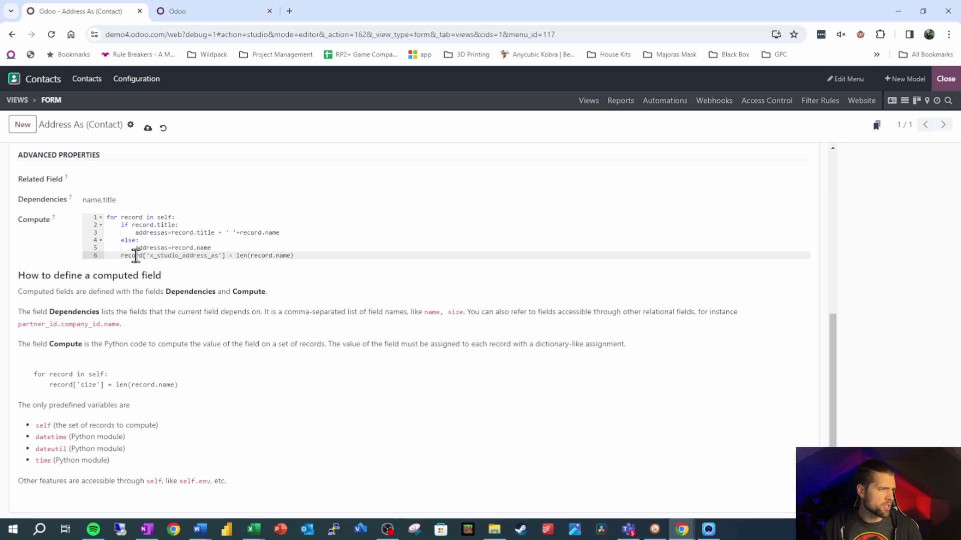
drag(238, 256, 296, 256)
text(ad)
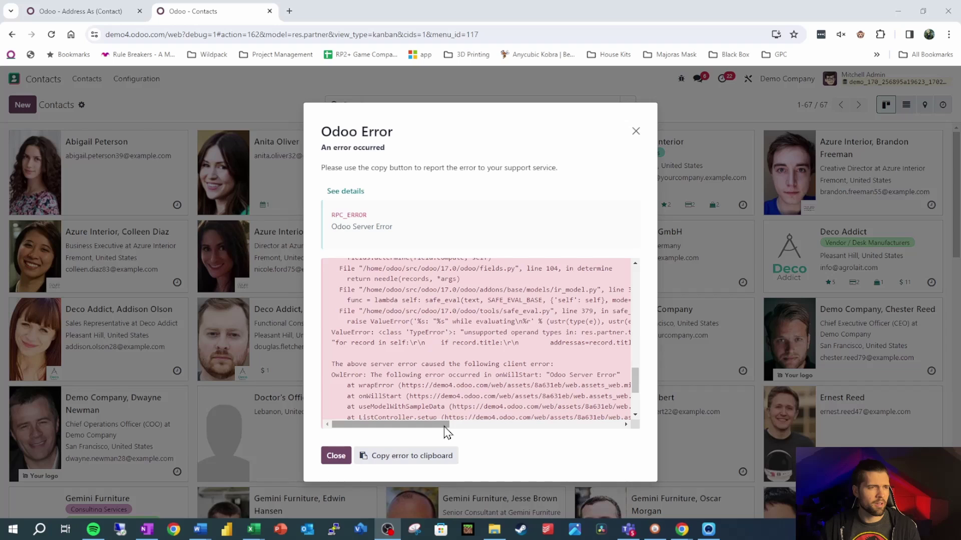
Read the unsupported-operand TypeError traceback and close the Odoo error dialog
drag(444, 432, 488, 429)
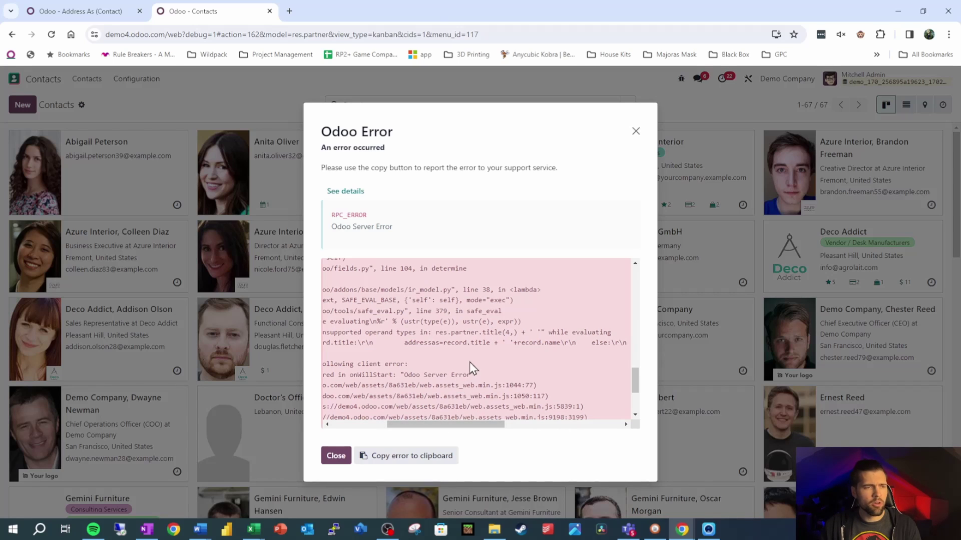
mouse_move(462, 424)
mouse_down()
mouse_move(408, 432)
mouse_move(457, 426)
mouse_up()
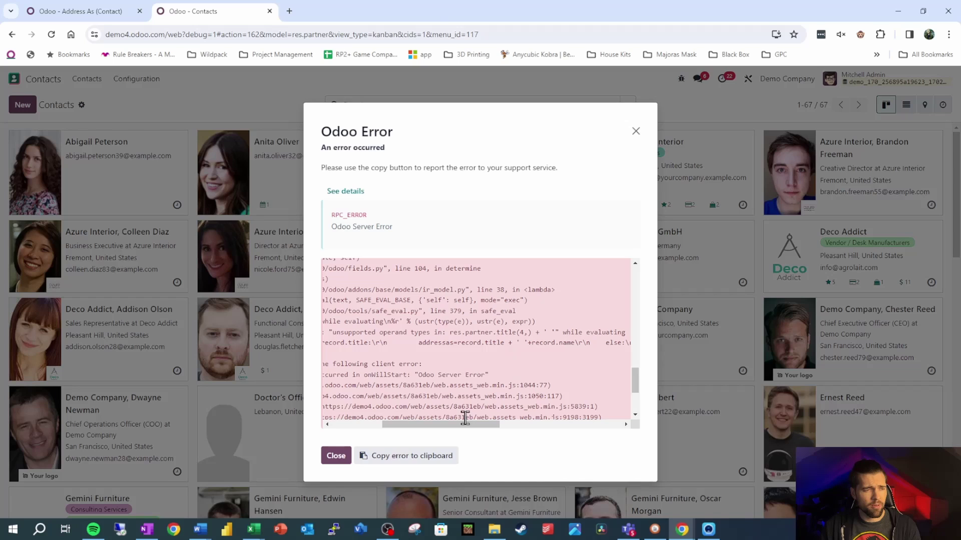
click(336, 456)
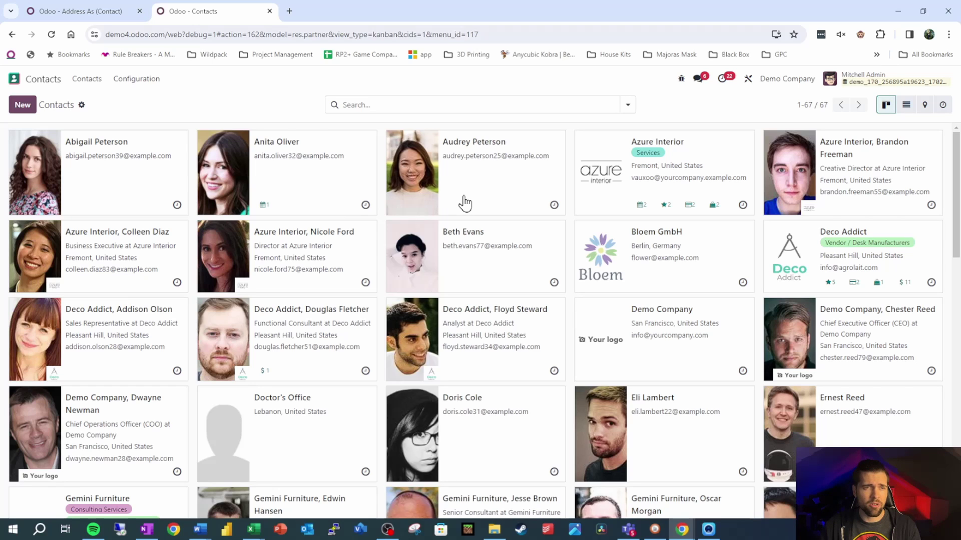
Review the five contact titles under Configuration > Contact Titles, then return to the Address As settings
click(137, 81)
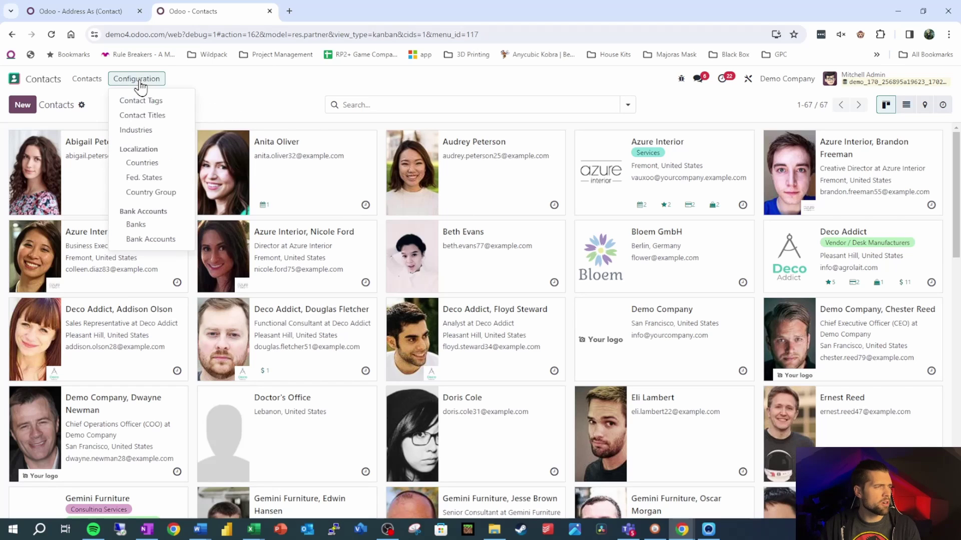
click(146, 116)
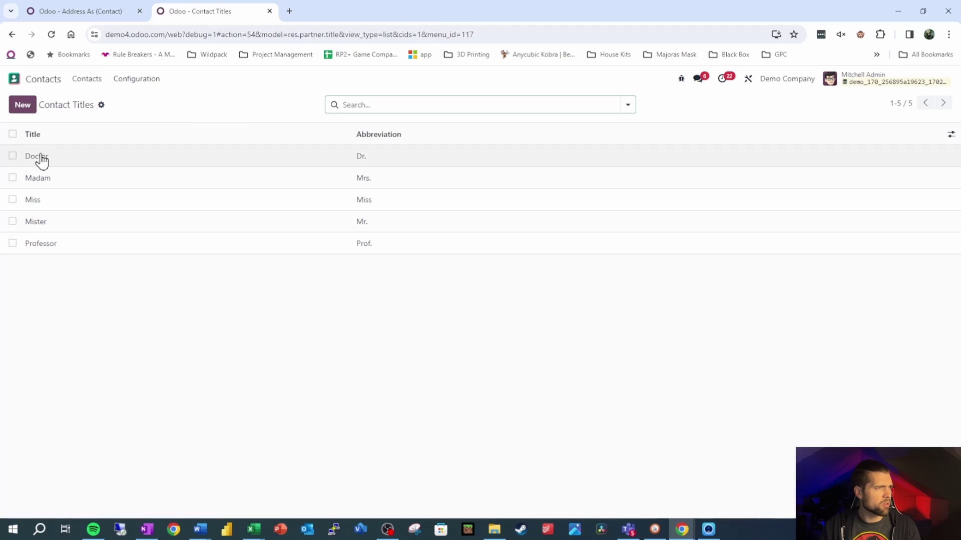
mouse_move(40, 144)
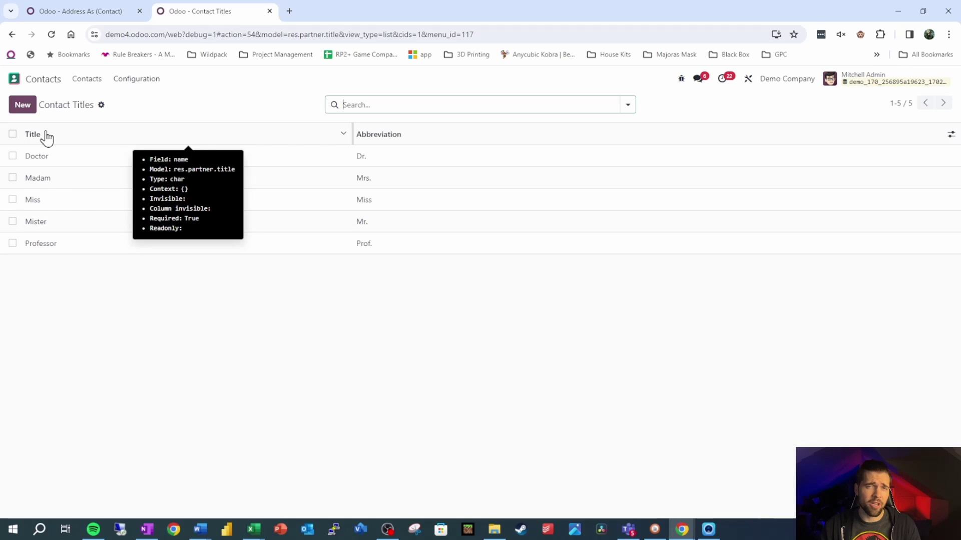
key(ctrl+shift+Tab)
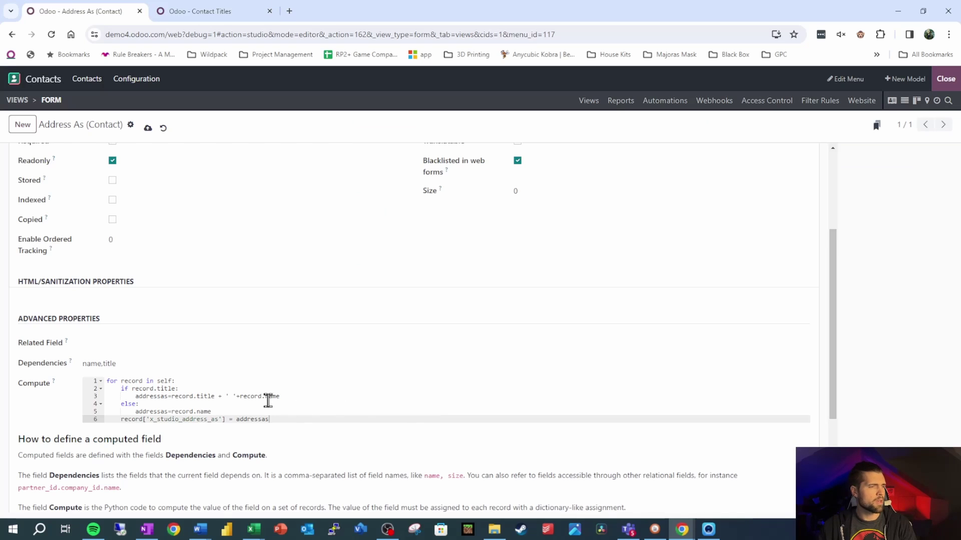
Change compute line 3 to use record.title.name + ' ' + record.name, and save the field
click(214, 396)
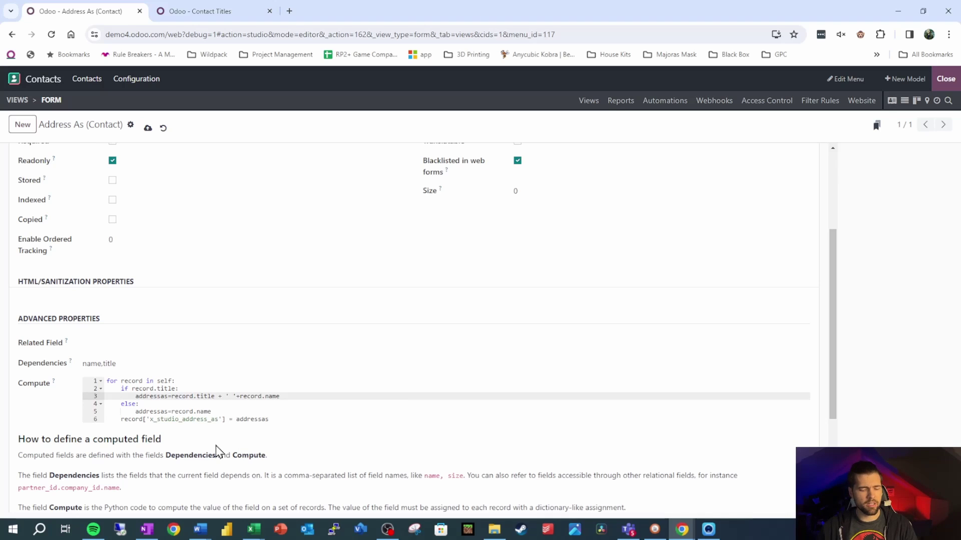
key(ctrl+Tab)
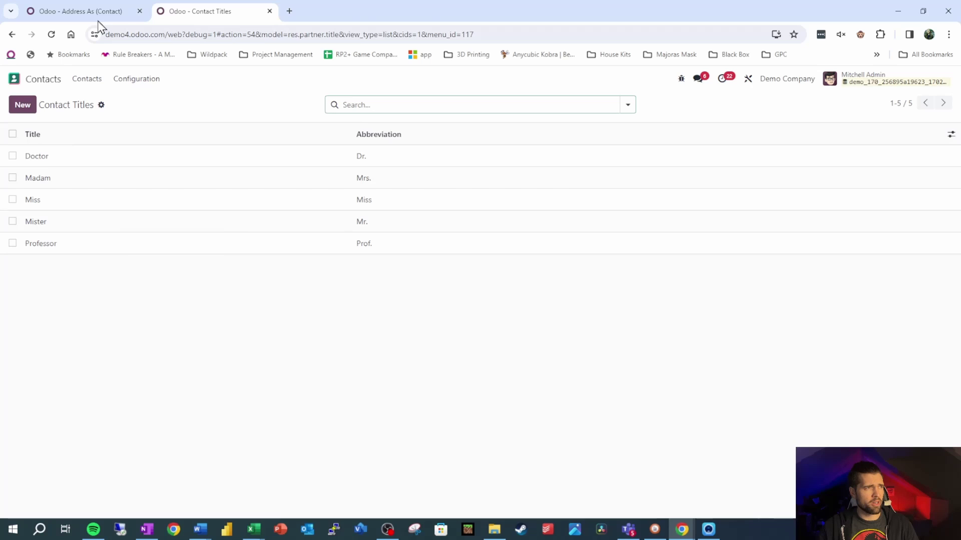
click(85, 11)
text(.name + ' '+record.name)
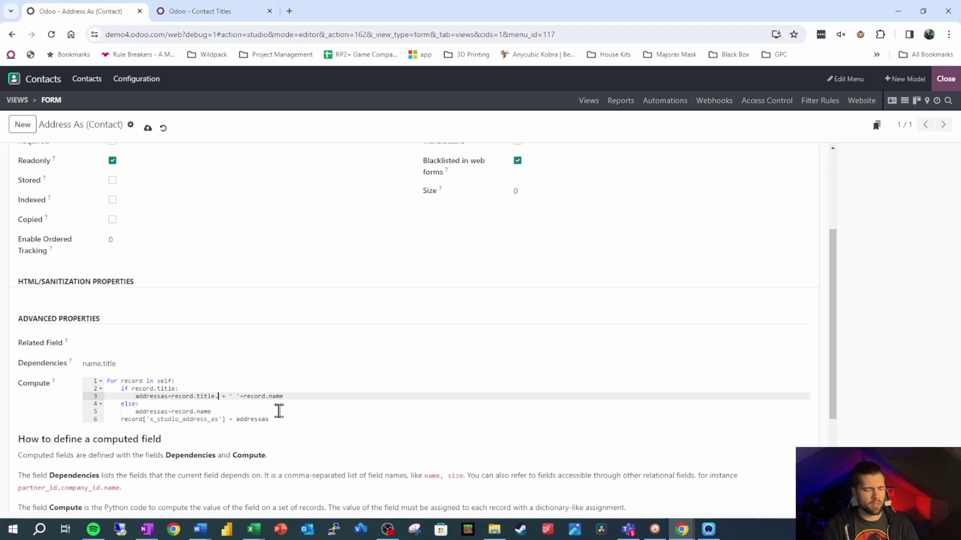
click(148, 128)
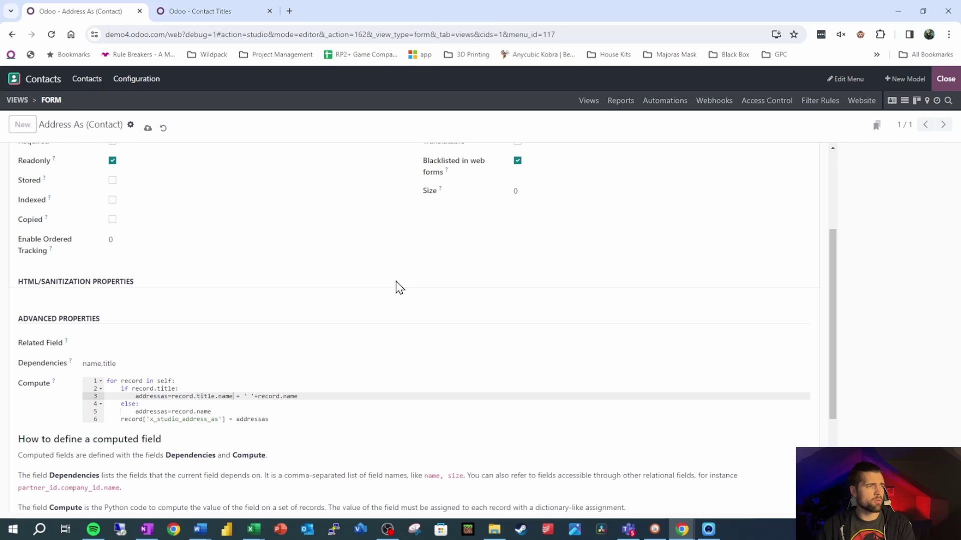
Check the Address As values in Contacts, then search 'address' among the custom filter fields
click(213, 11)
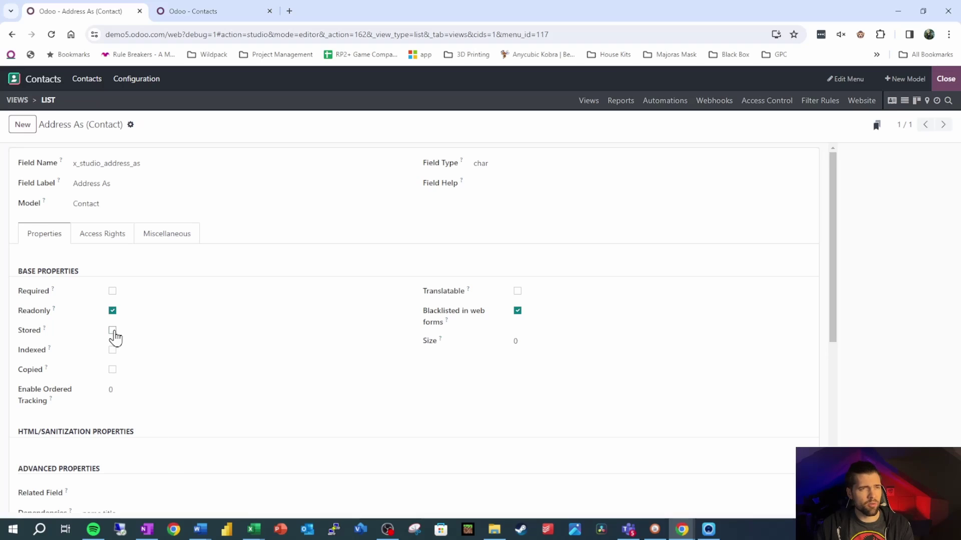
key(ctrl+Tab)
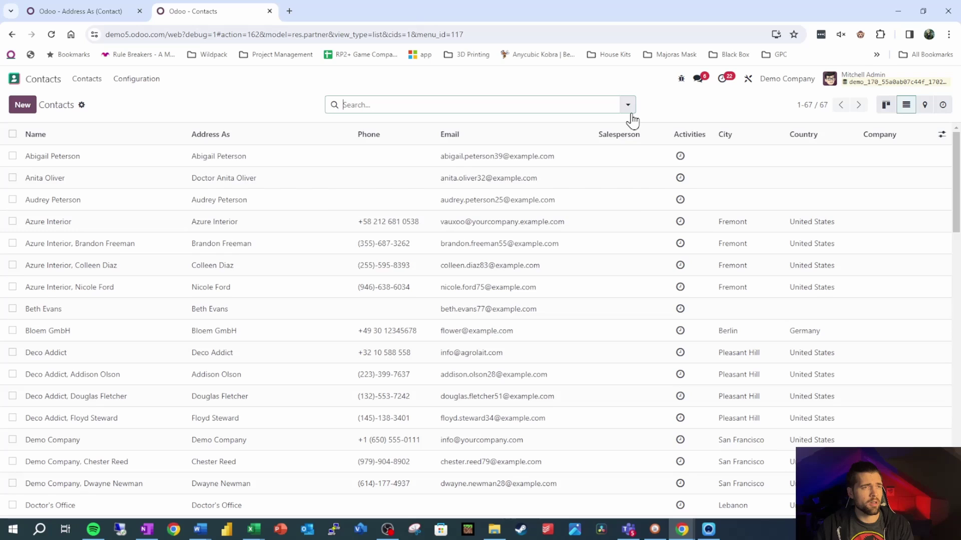
click(627, 105)
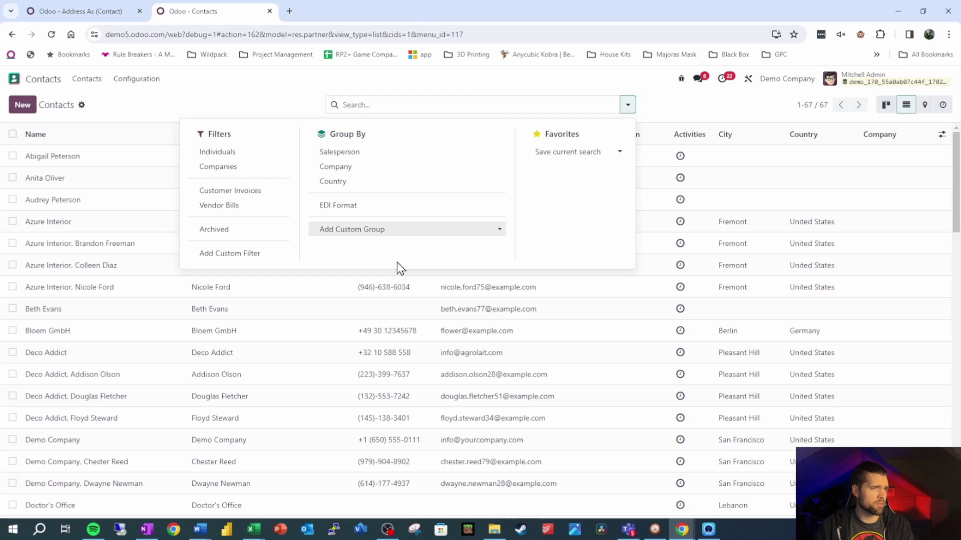
click(231, 253)
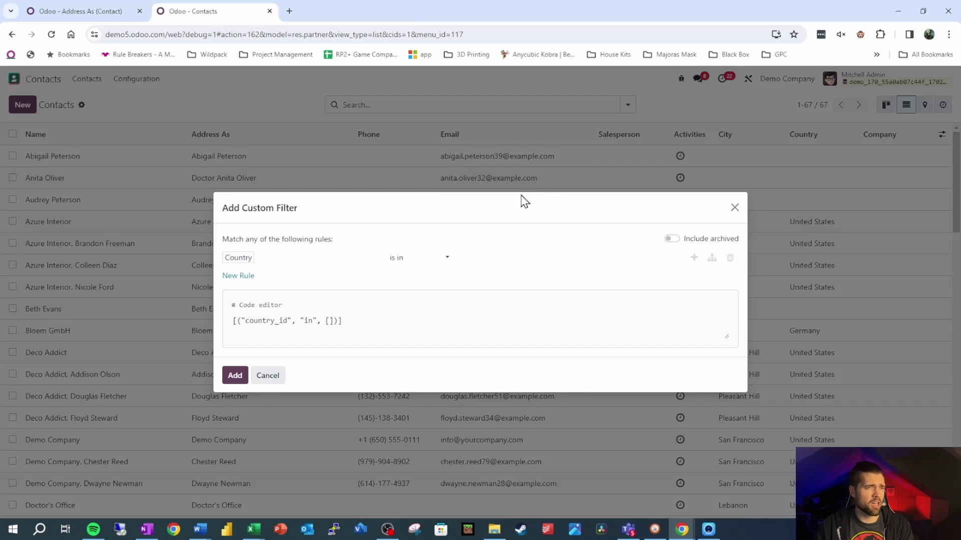
click(295, 260)
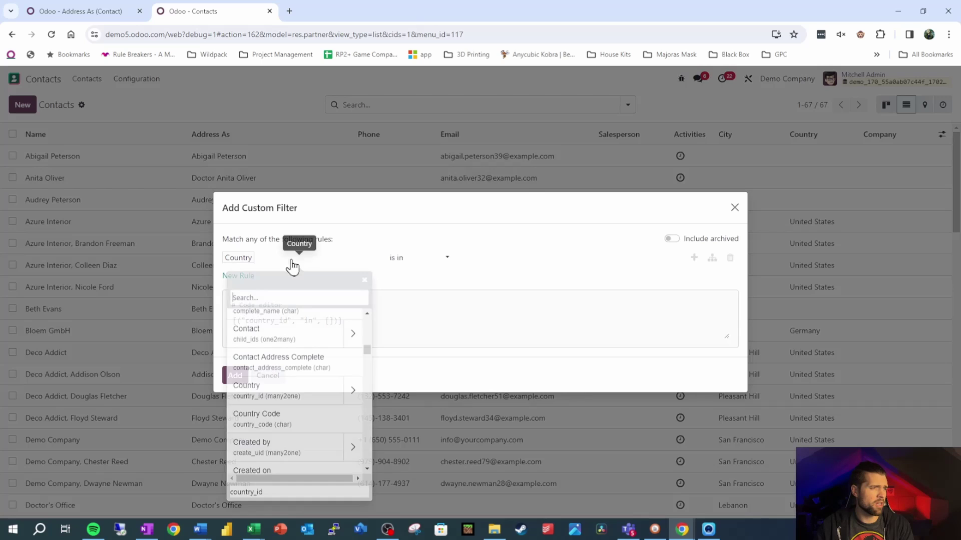
text(address)
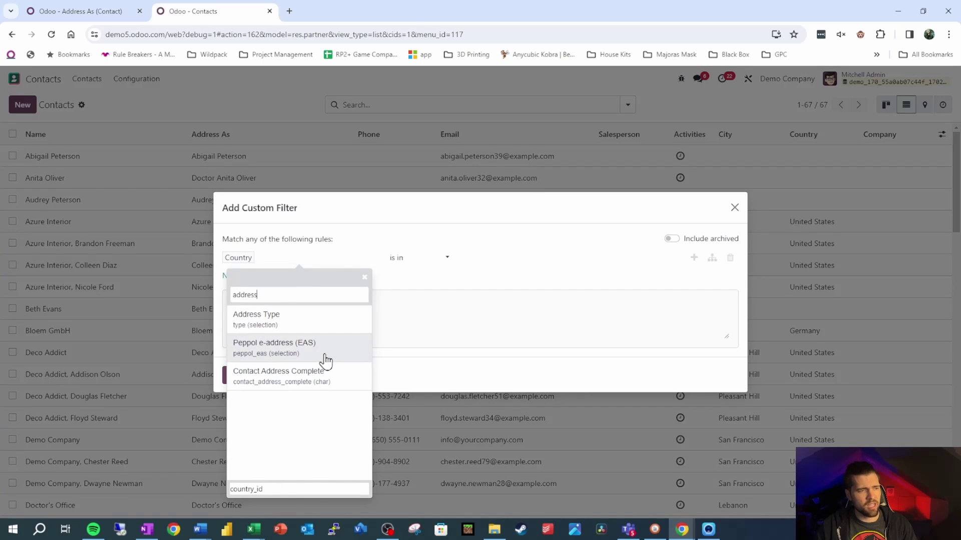
Mark the Address As field as stored and save it
key(ctrl+shift+Tab)
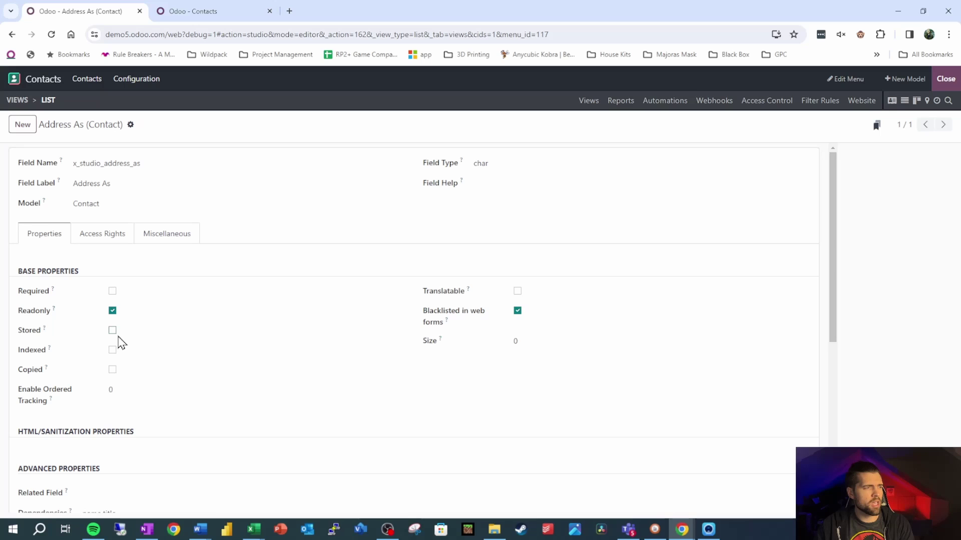
click(113, 331)
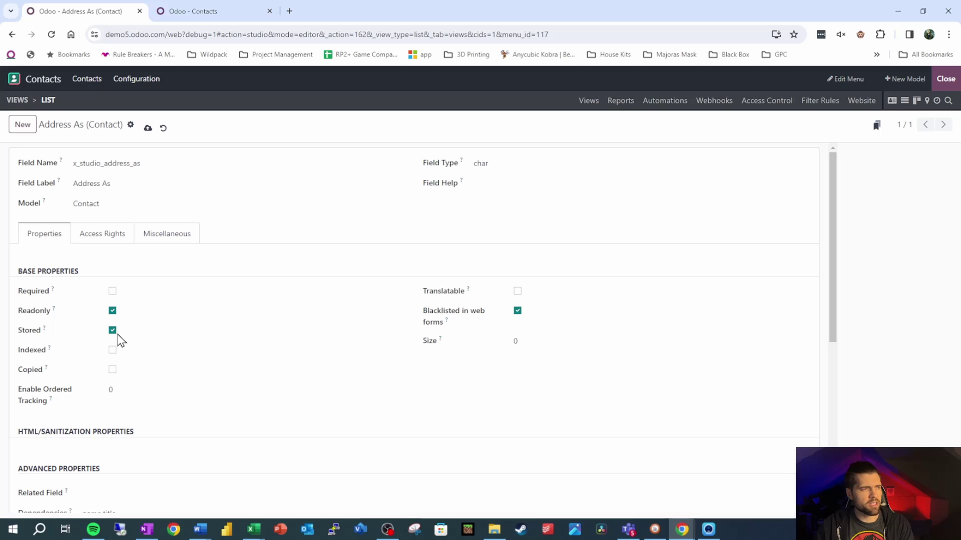
click(148, 128)
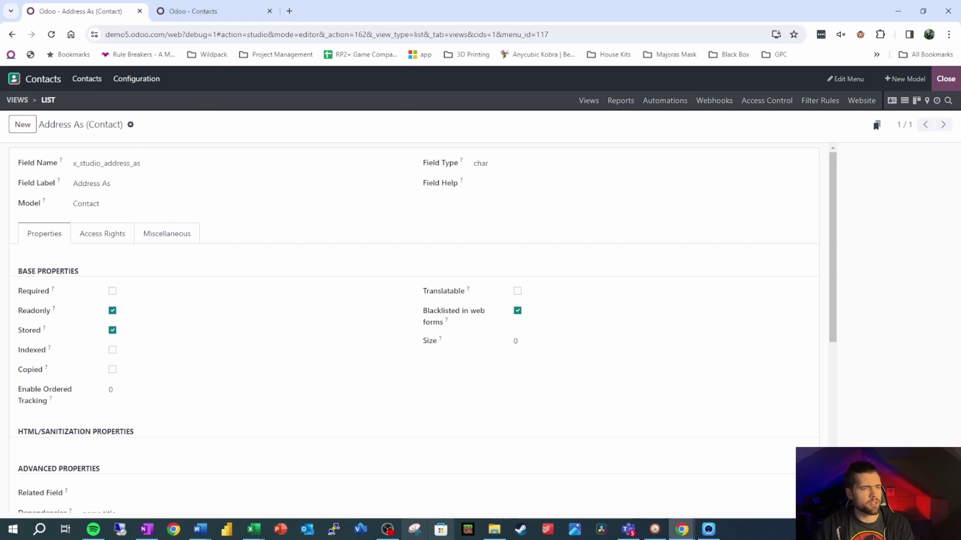
Compare the field settings with the Contacts list, where the Address As column is still empty
key(ctrl+Tab)
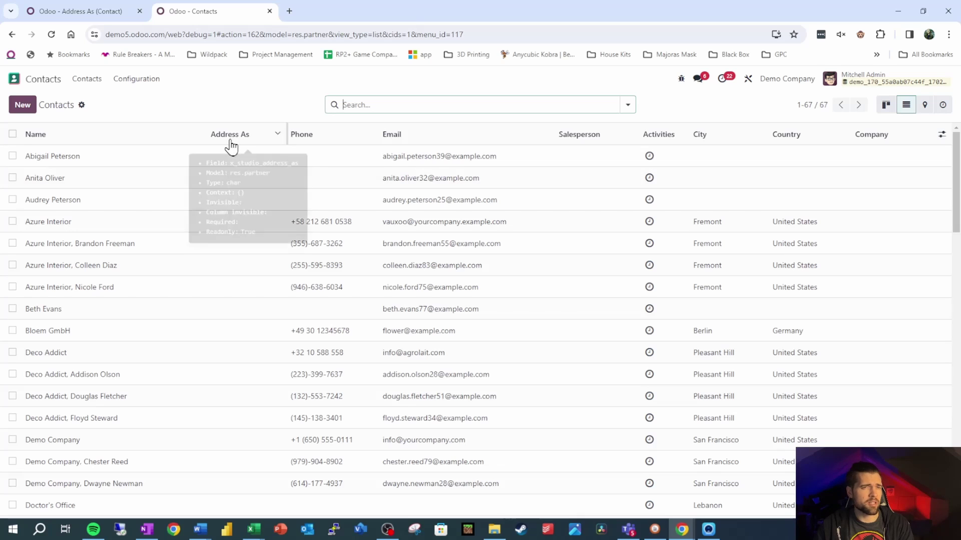
key(ctrl+Tab)
scroll(251, 407, down, 2)
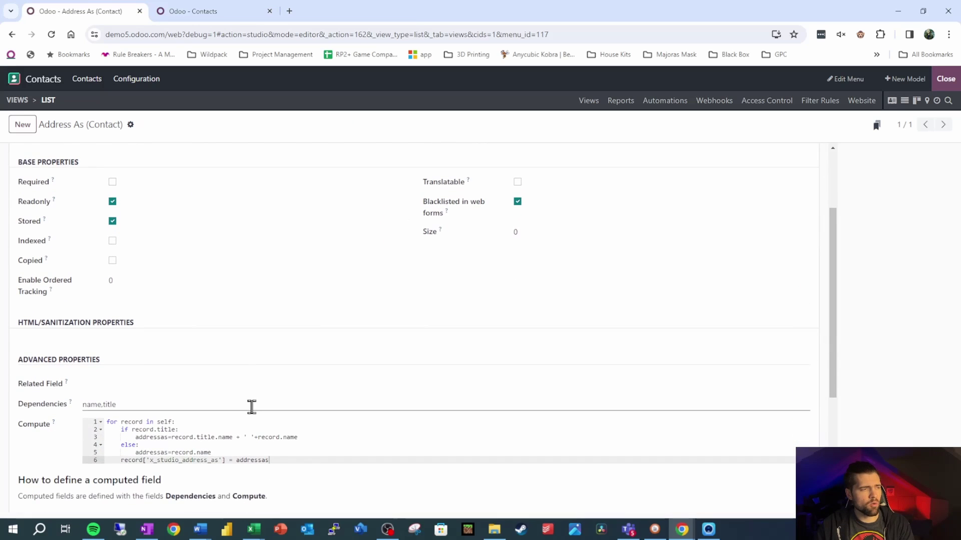
click(187, 10)
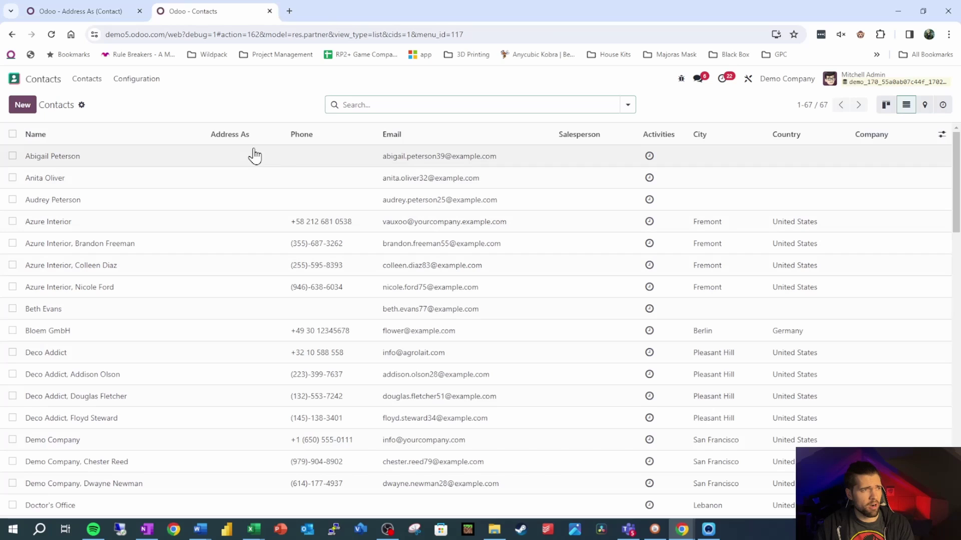
click(55, 6)
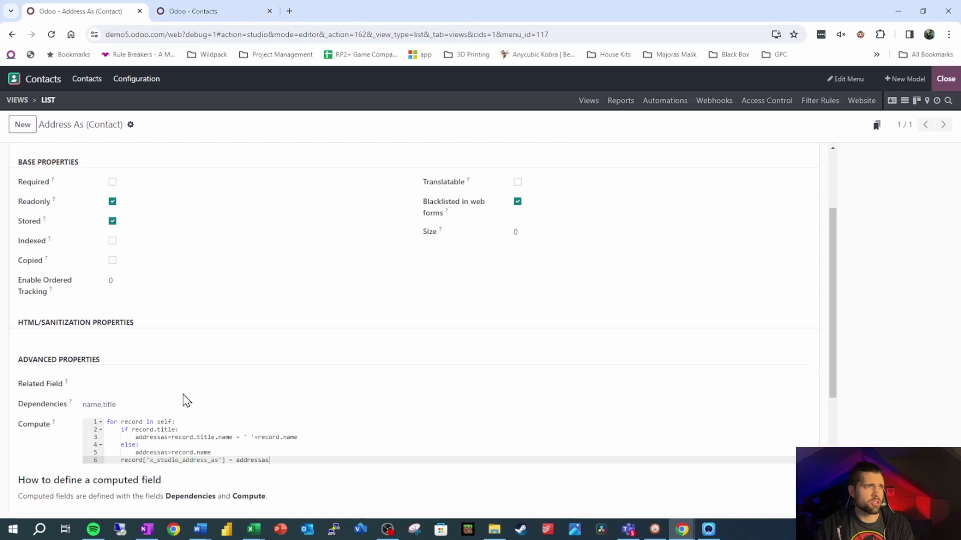
key(ctrl+Tab)
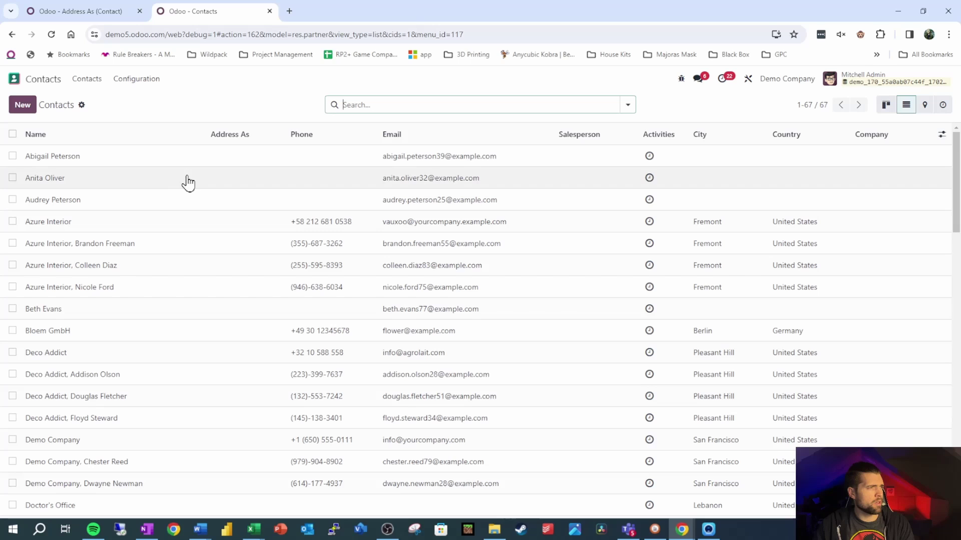
Change a contact's title from Doctor to Madam, save, and go back to the contacts list
click(214, 183)
click(409, 320)
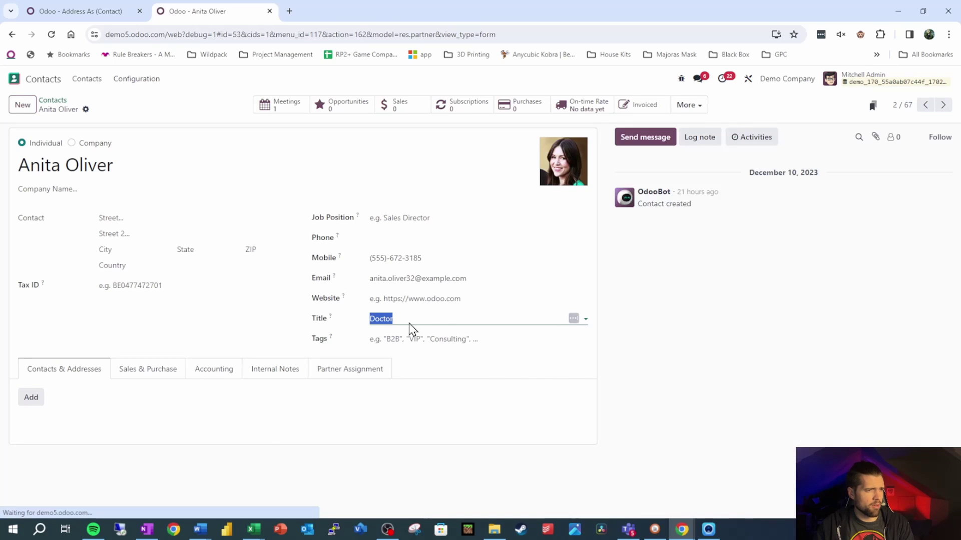
click(403, 355)
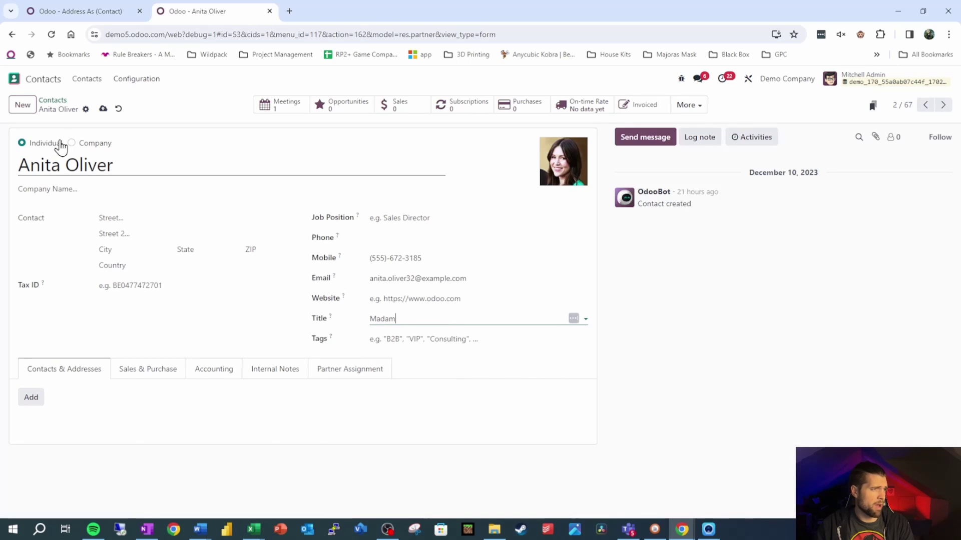
click(103, 108)
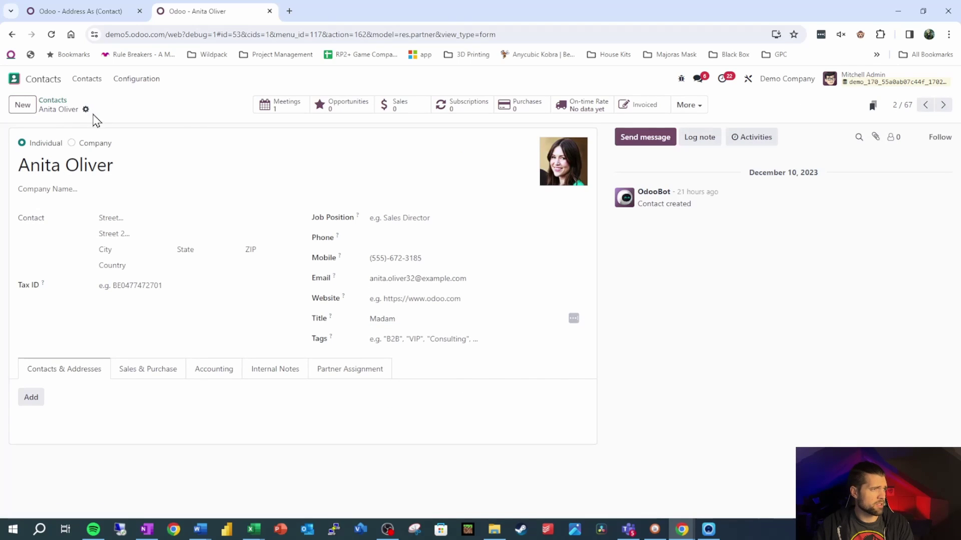
click(53, 100)
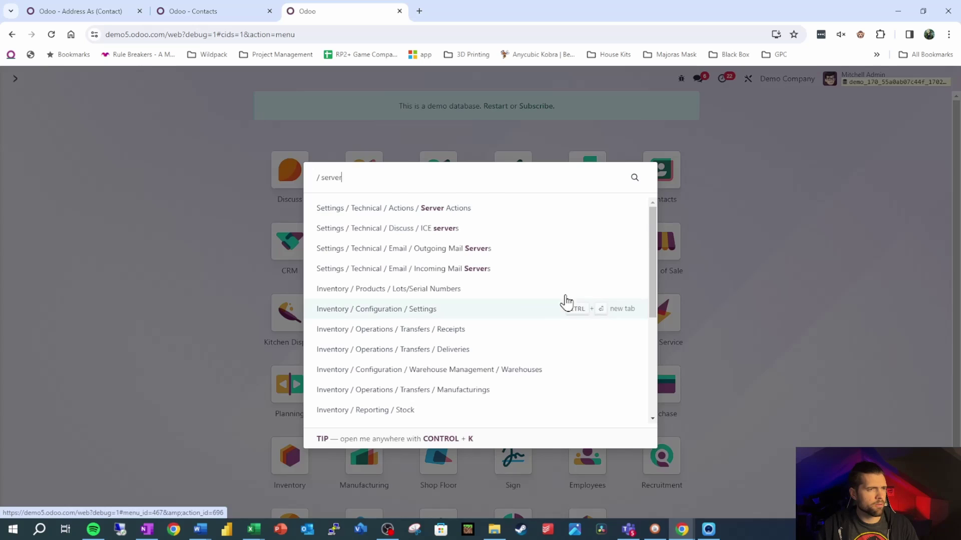
Create a new server action named Refresh Address As on the Contact model, type Execute Code
click(435, 212)
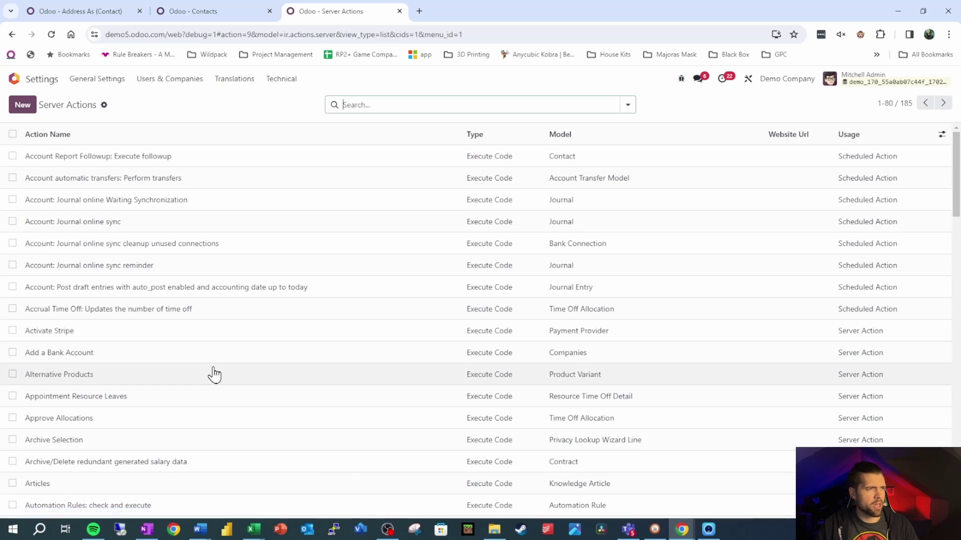
click(24, 108)
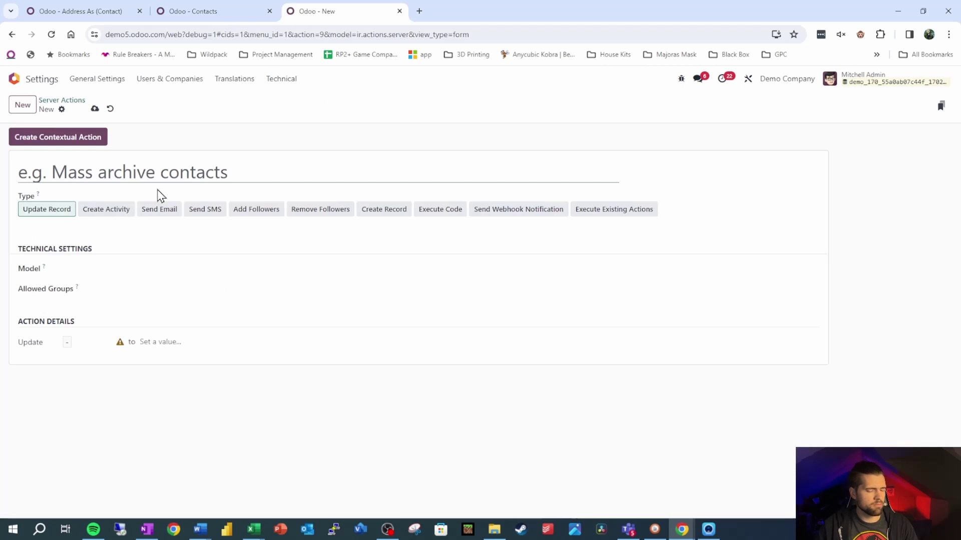
text(Refresh Address As)
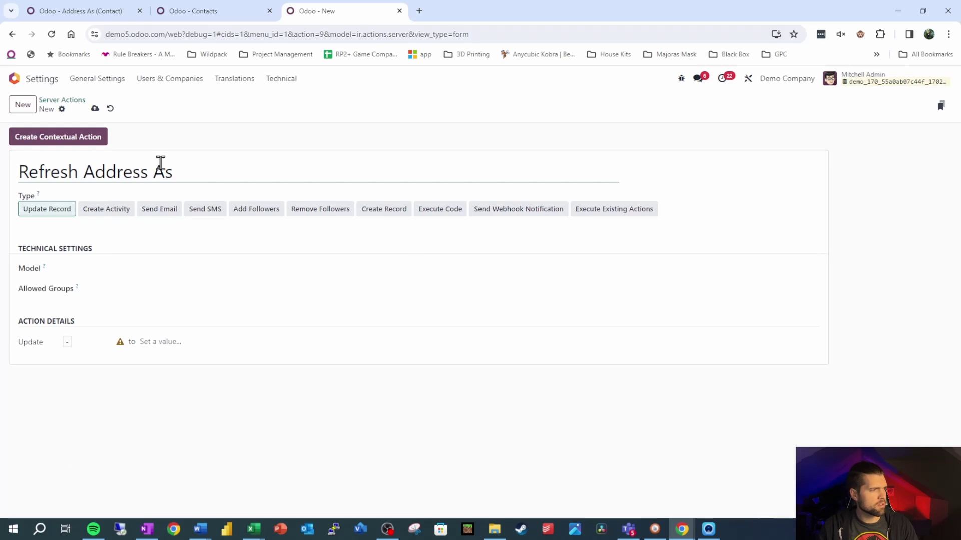
click(174, 268)
text(Contact)
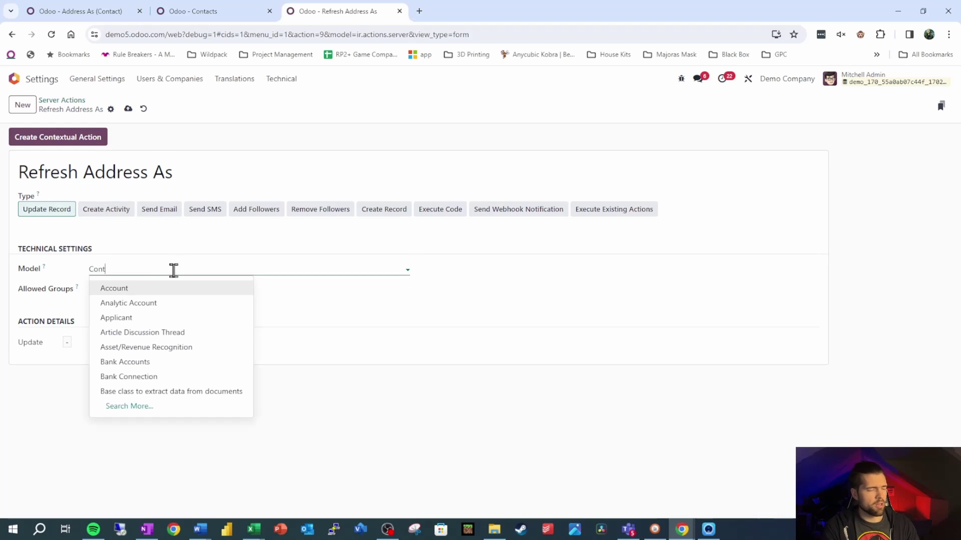
click(125, 288)
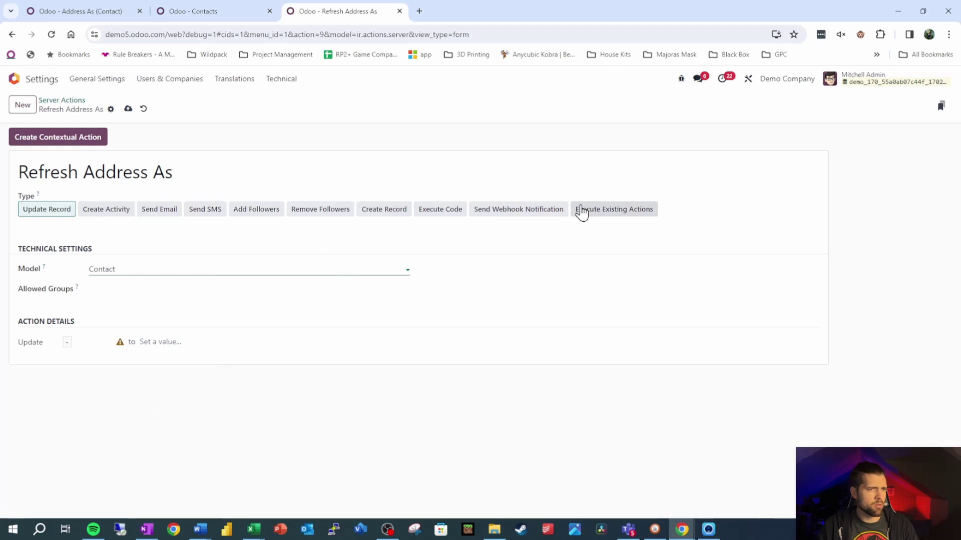
click(442, 212)
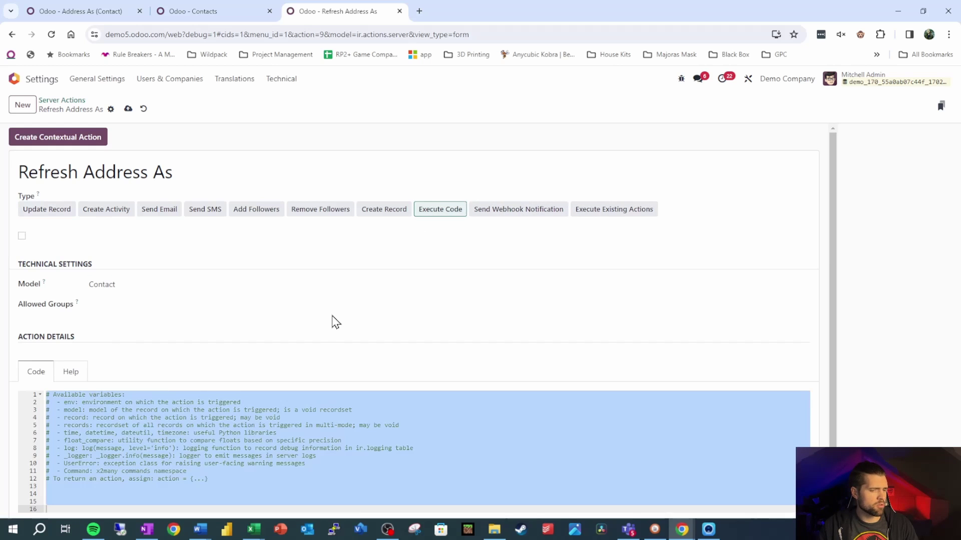
Paste the field's compute code into the action, replace self with records, and save
key(ctrl+1)
click(296, 407)
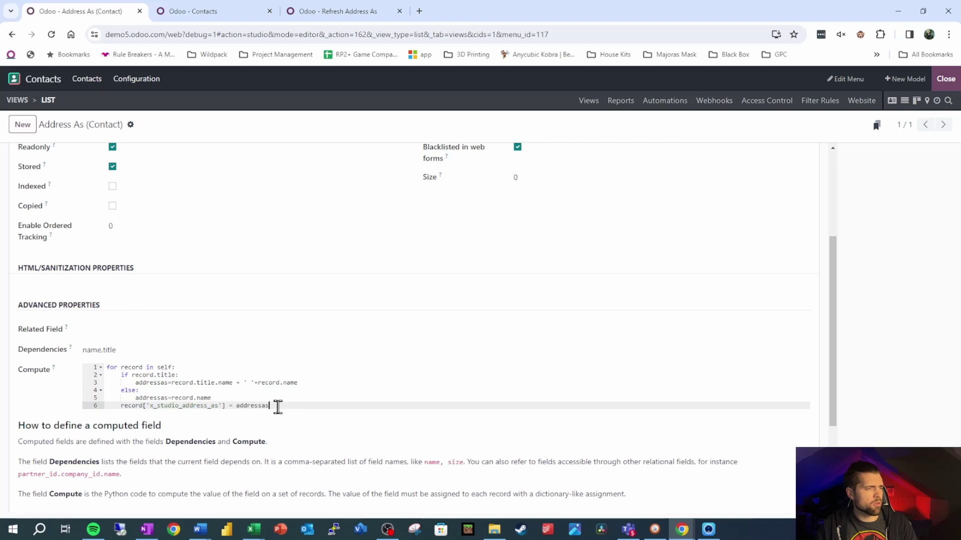
key(ctrl+a)
key(ctrl+c)
click(361, 12)
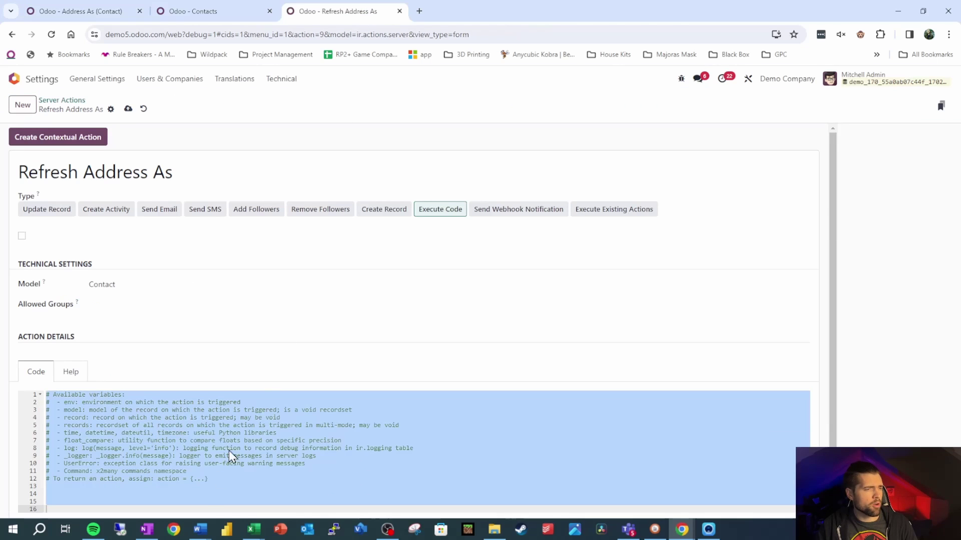
click(209, 506)
key(ctrl+a)
key(ctrl+v)
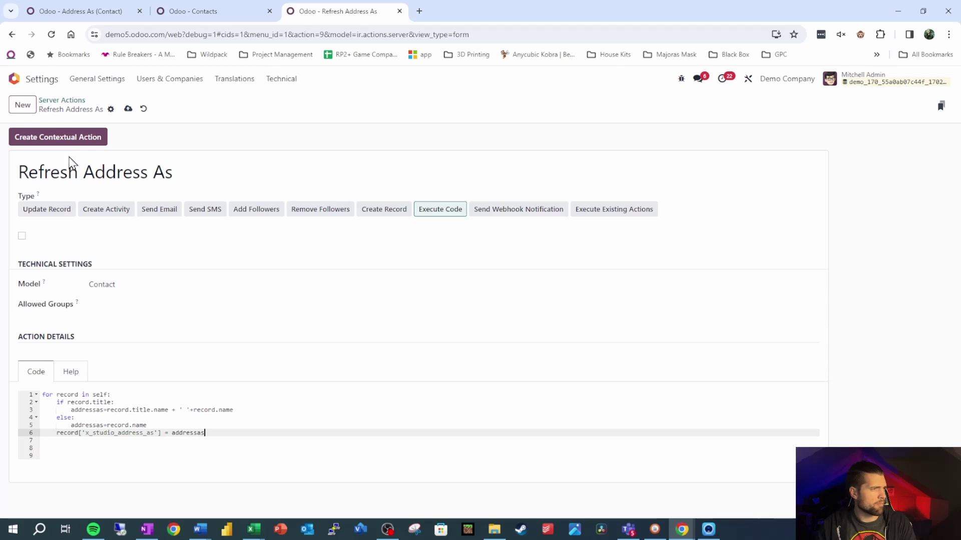
double_click(101, 396)
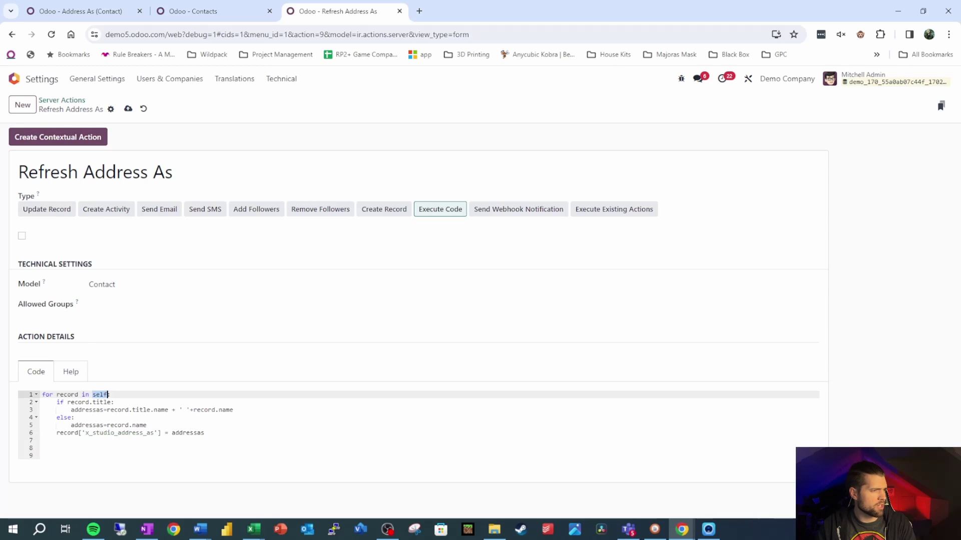
text(record)
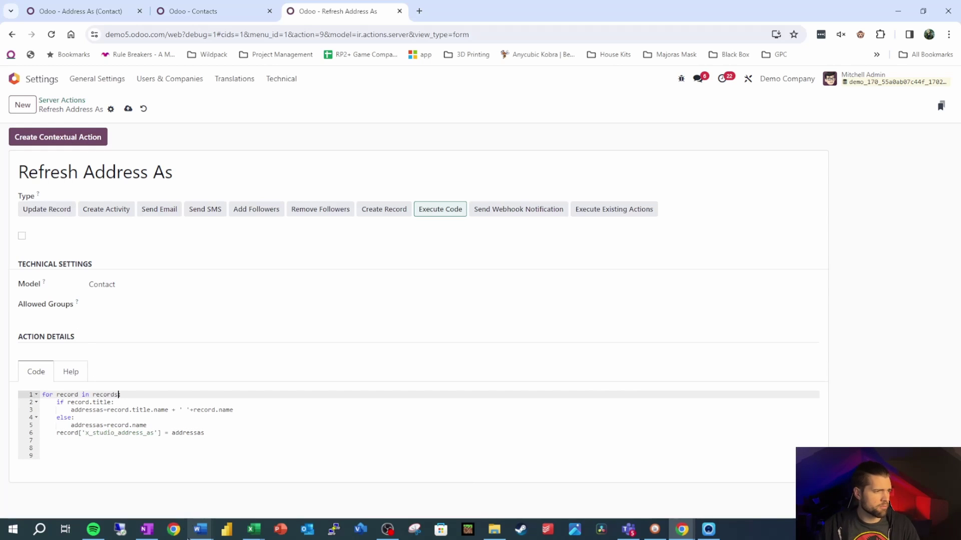
click(128, 109)
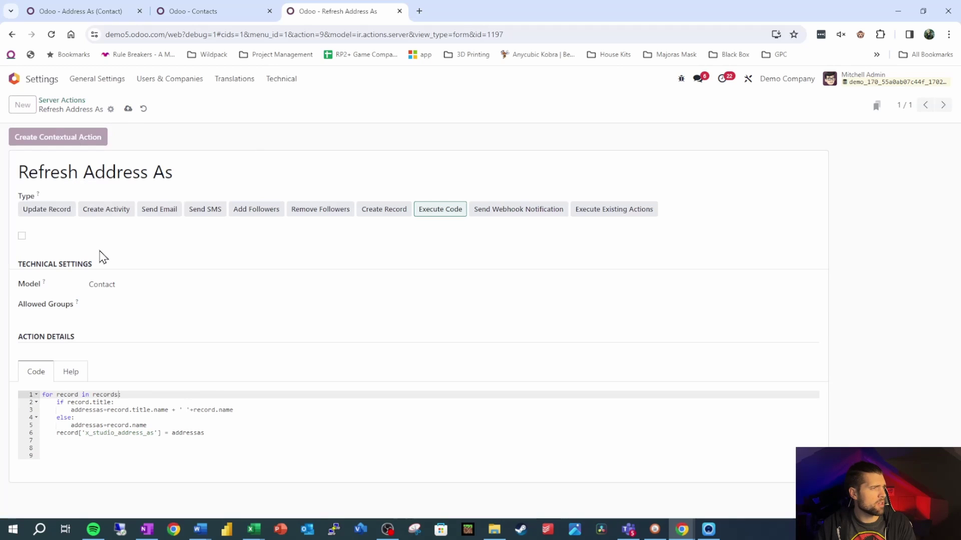
Reload the Contacts list, select all 67 contacts, and run Refresh Address As on them
click(226, 11)
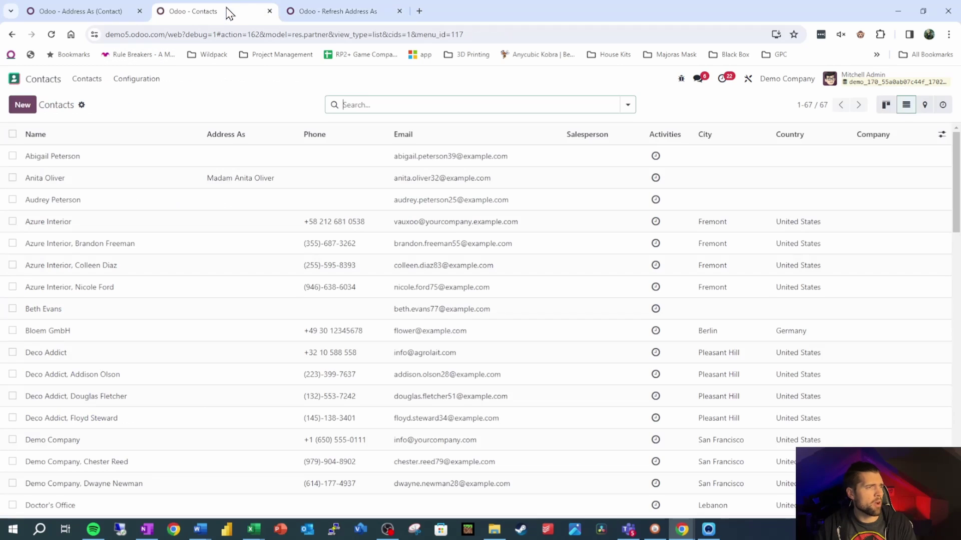
click(12, 134)
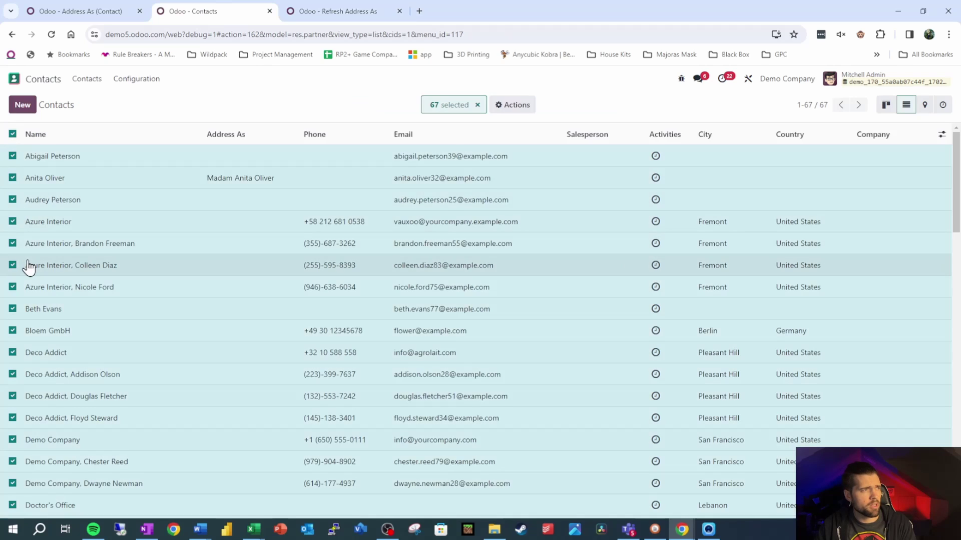
click(51, 34)
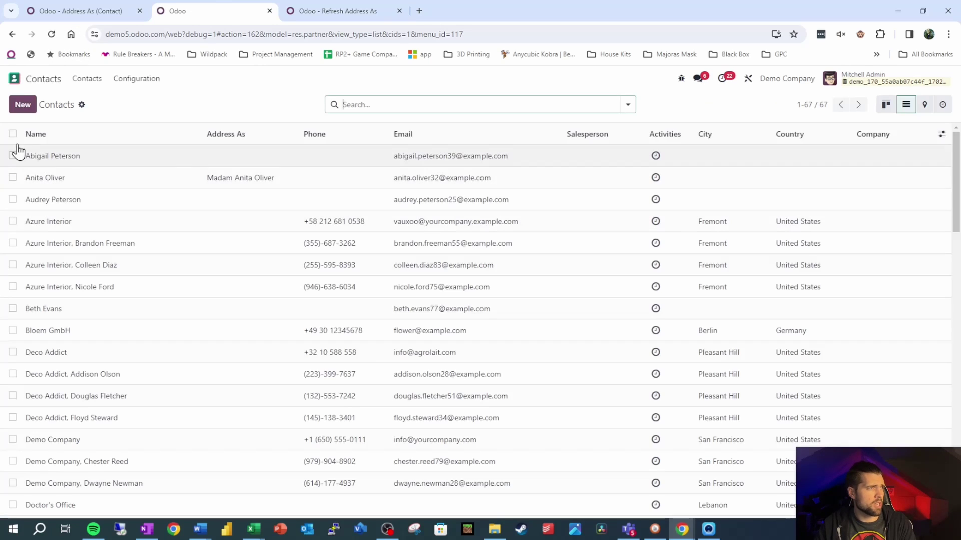
click(13, 135)
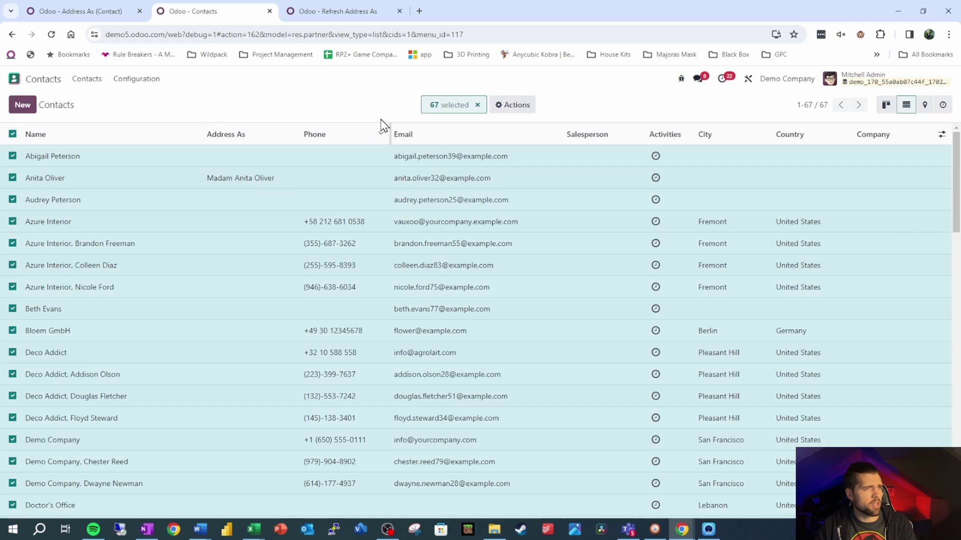
click(509, 111)
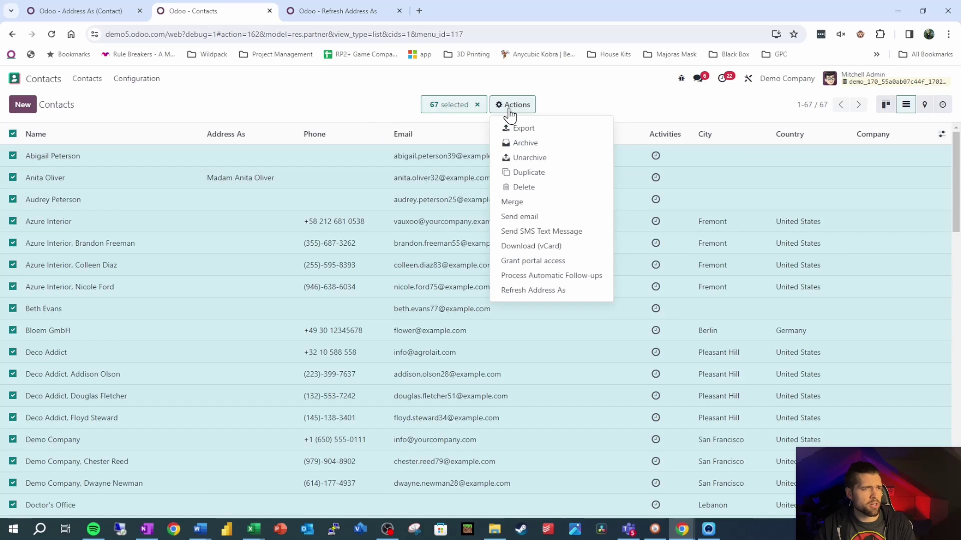
click(533, 289)
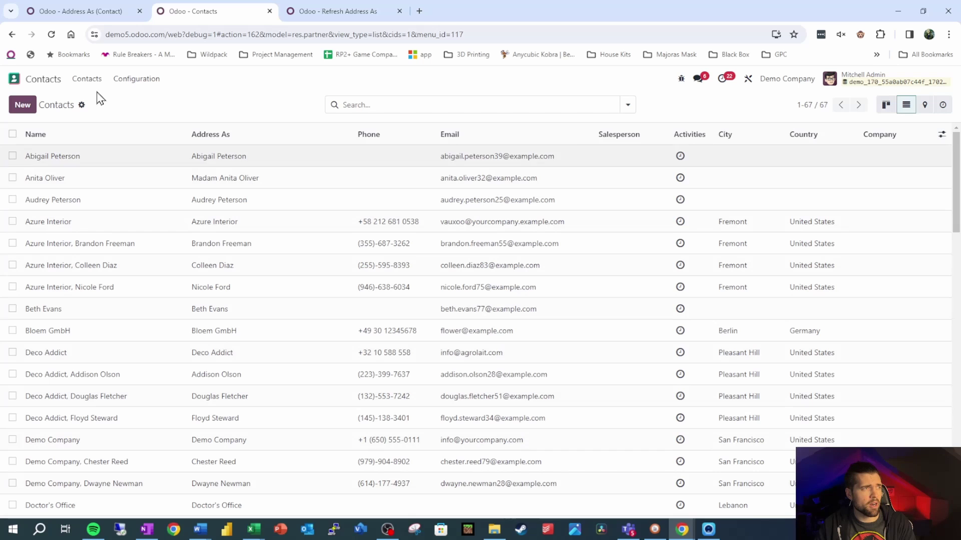
click(80, 9)
scroll(133, 180, up, 1)
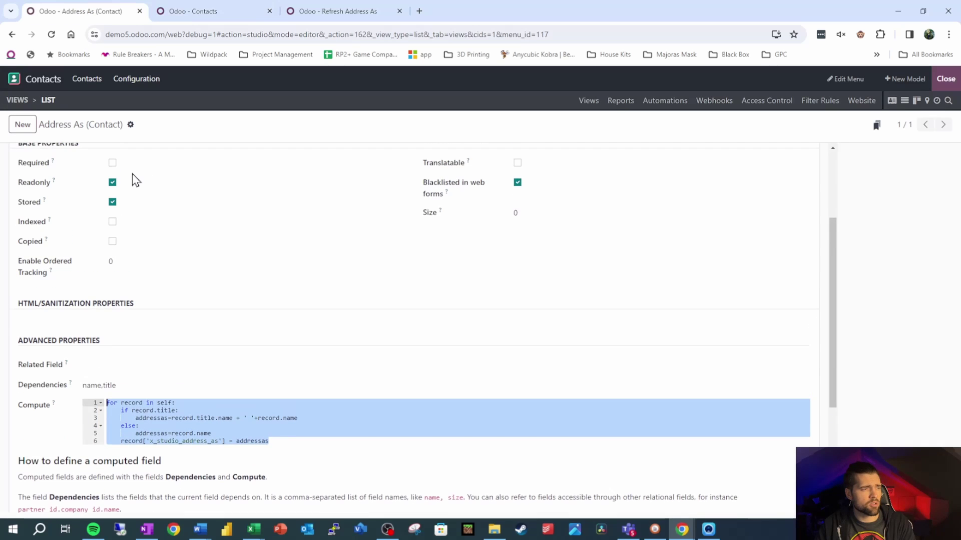